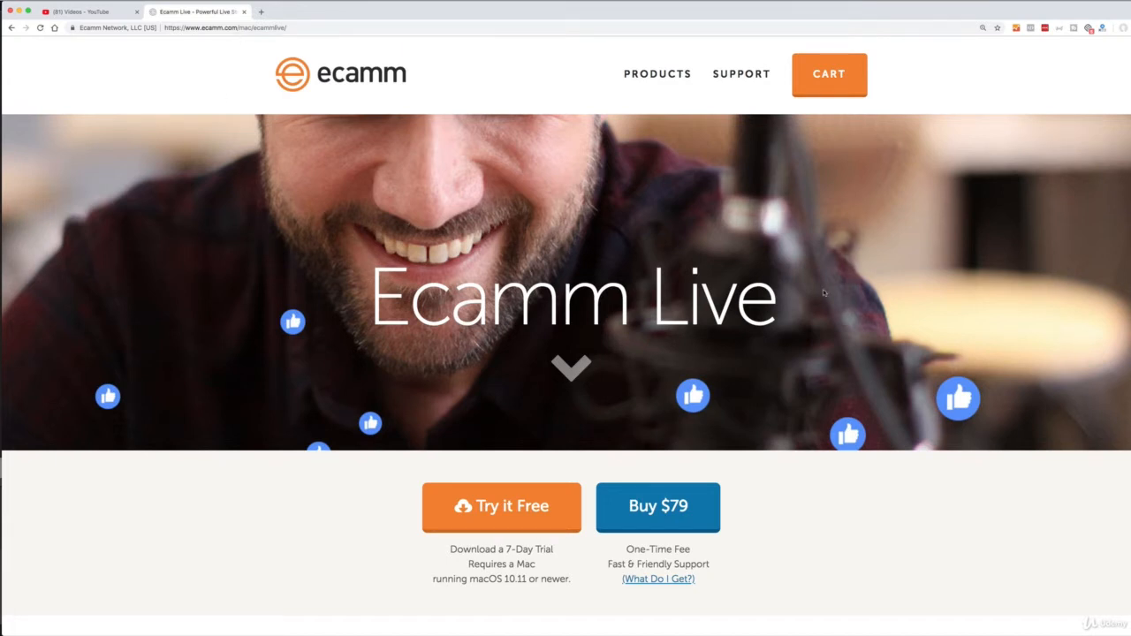
# Switch to Ecamm Live and show the VSO New Logo White 500 image overlay on the Camera A scene.
pyautogui.press('super+Tab')
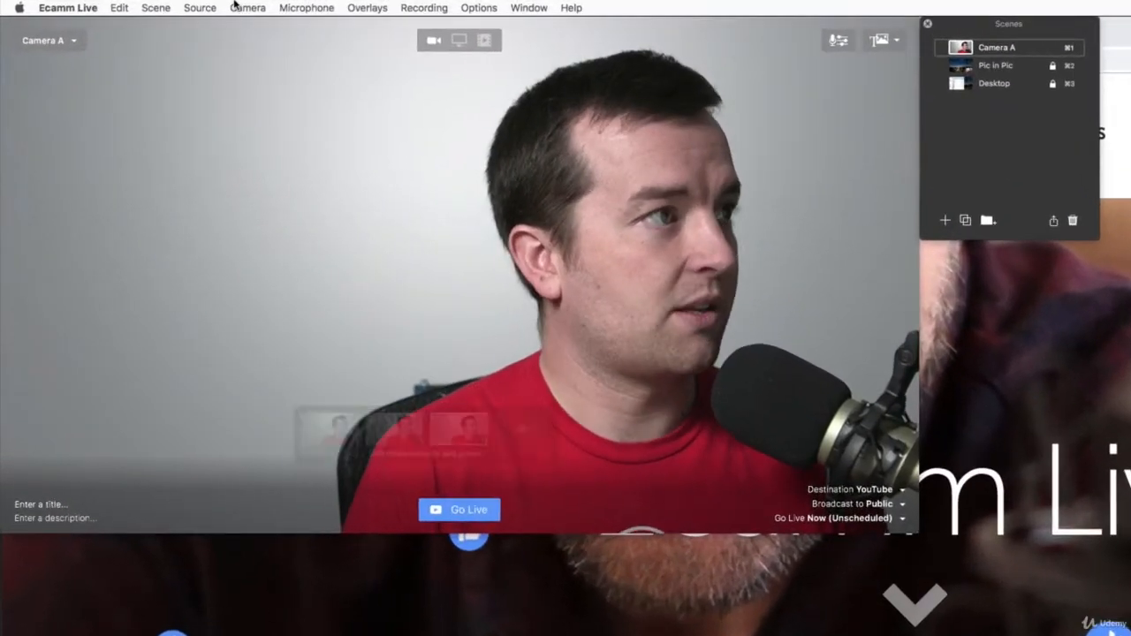
pyautogui.click(150, 5)
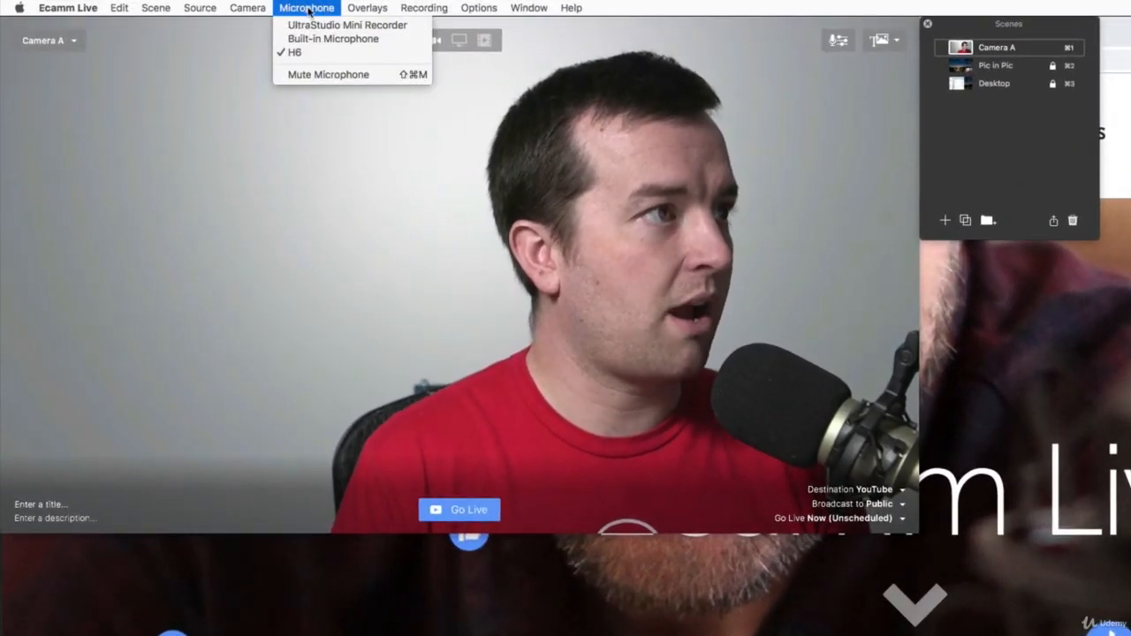
pyautogui.moveTo(373, 7)
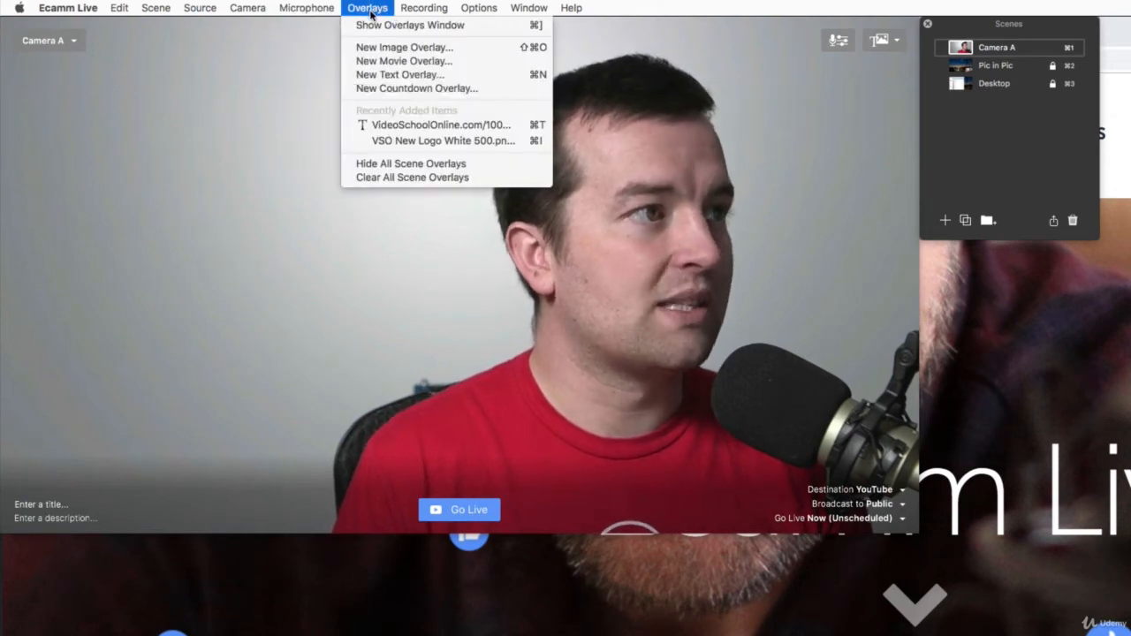
pyautogui.click(443, 142)
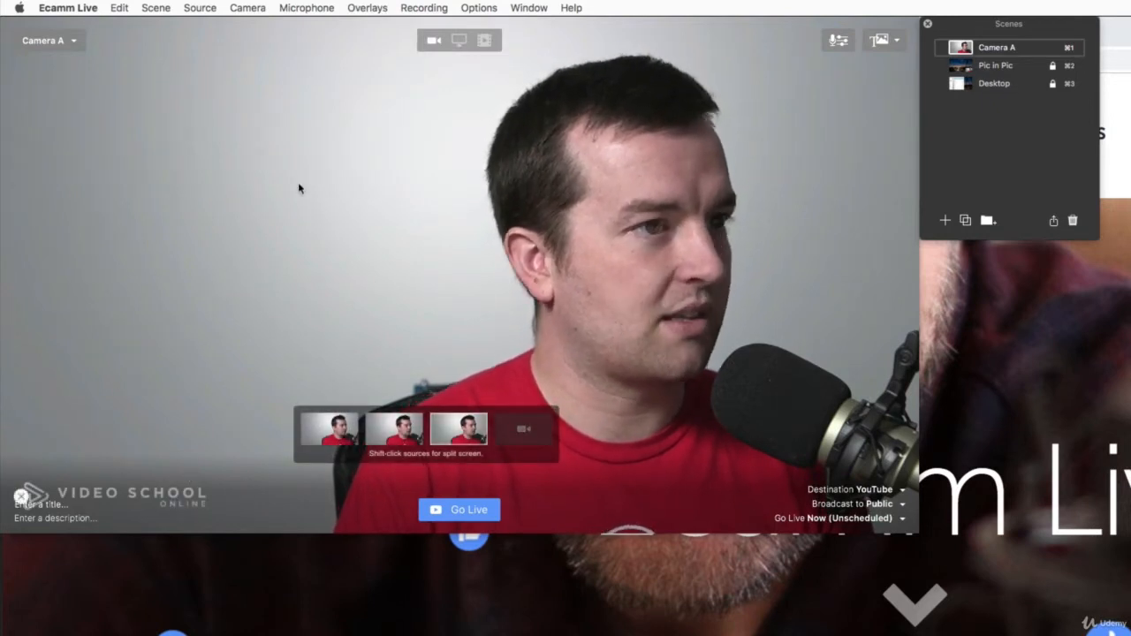
pyautogui.click(387, 7)
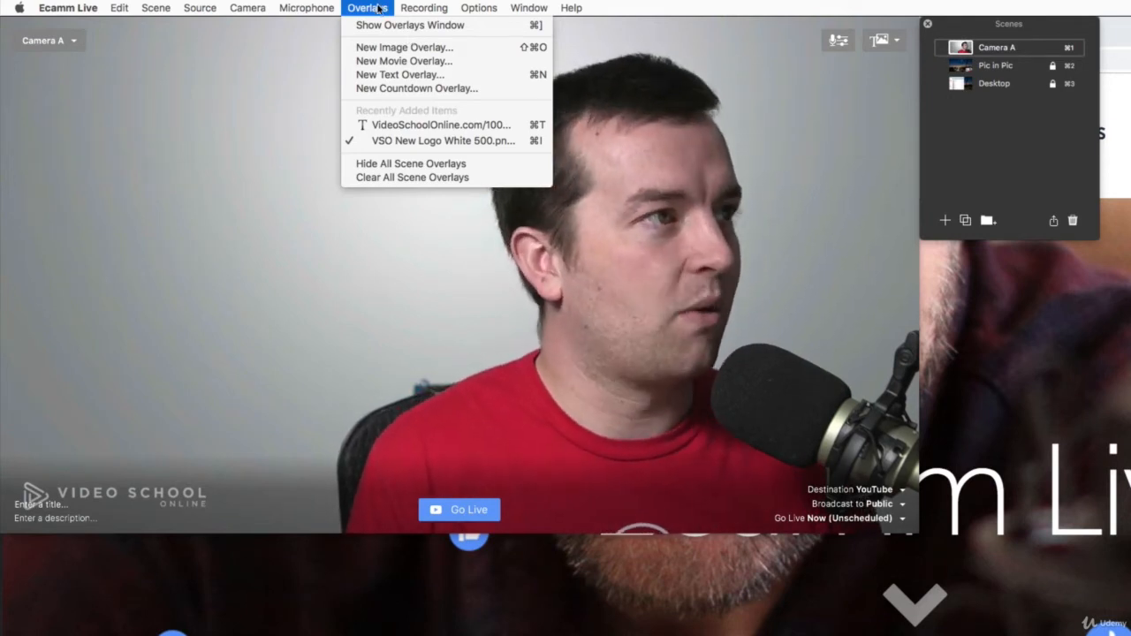
pyautogui.moveTo(409, 9)
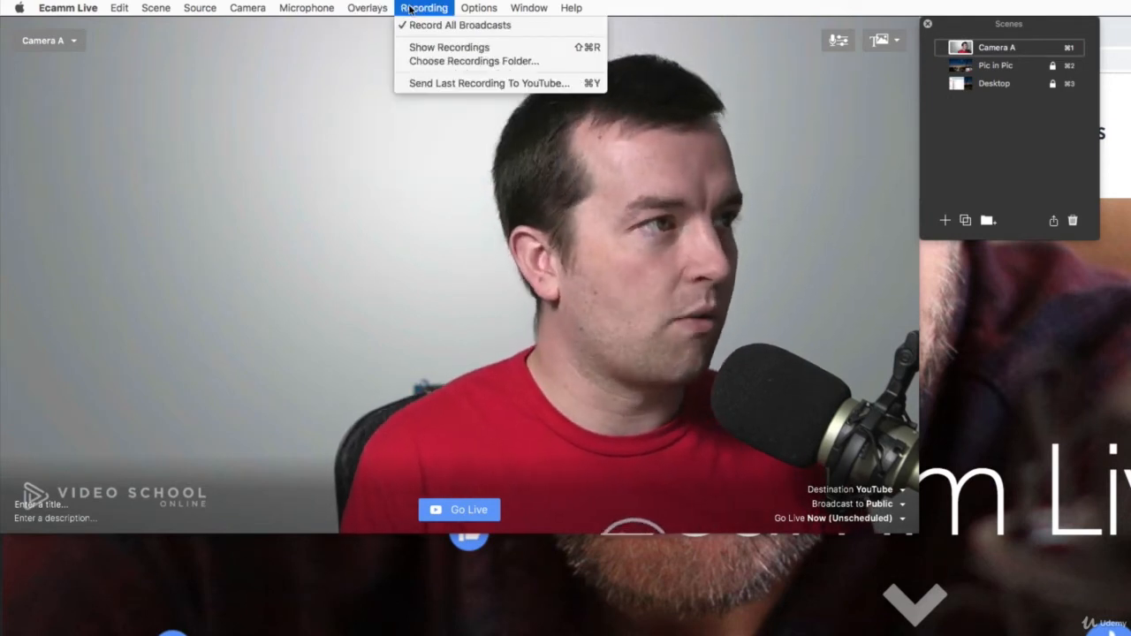
pyautogui.click(592, 189)
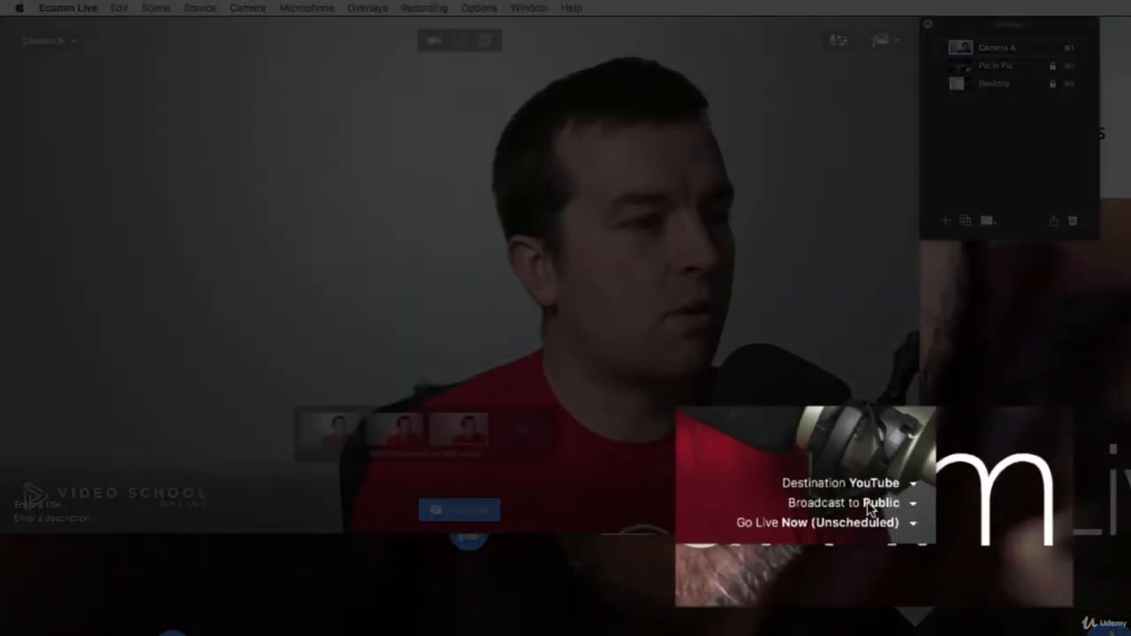
# Keep YouTube as the destination, set the broadcast visibility to Unlisted and leave the go-live time unscheduled.
pyautogui.click(883, 484)
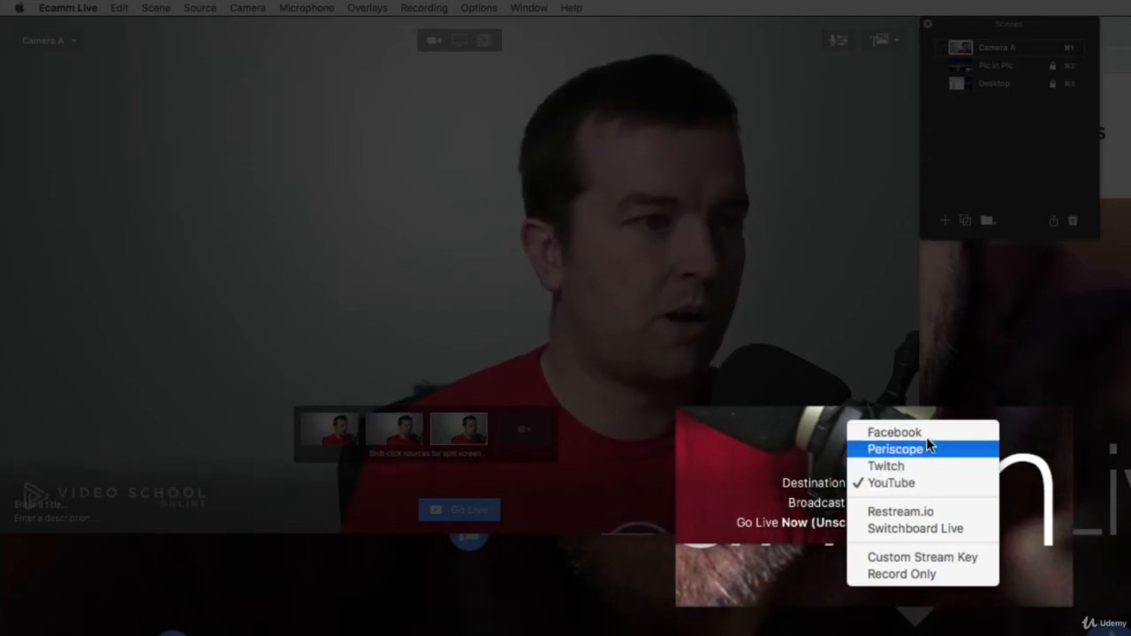
pyautogui.click(755, 460)
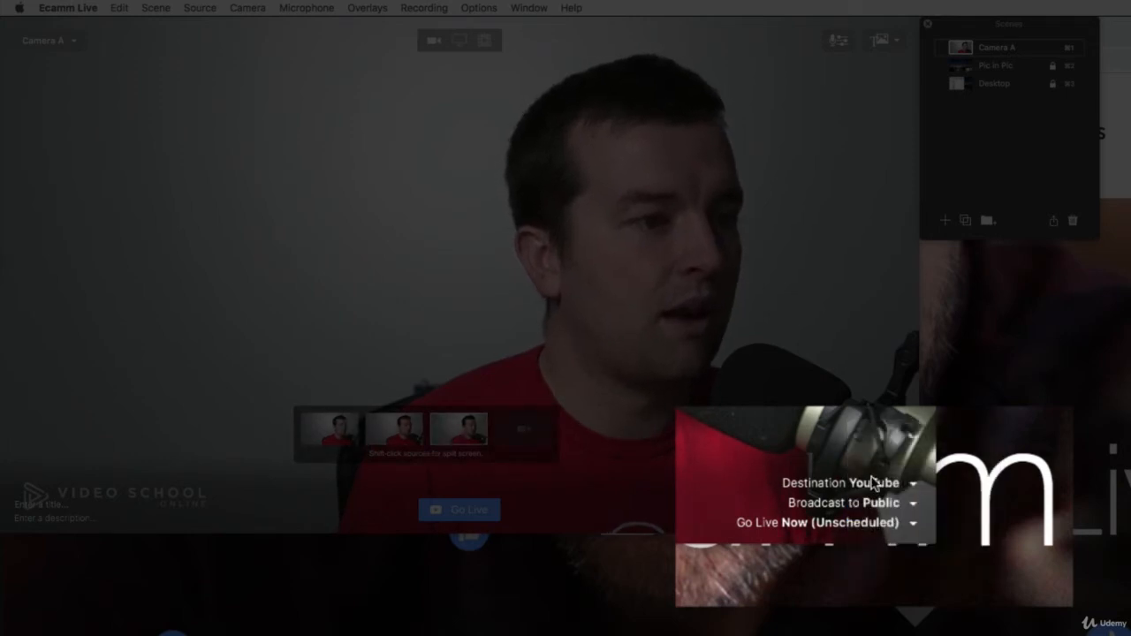
pyautogui.click(892, 509)
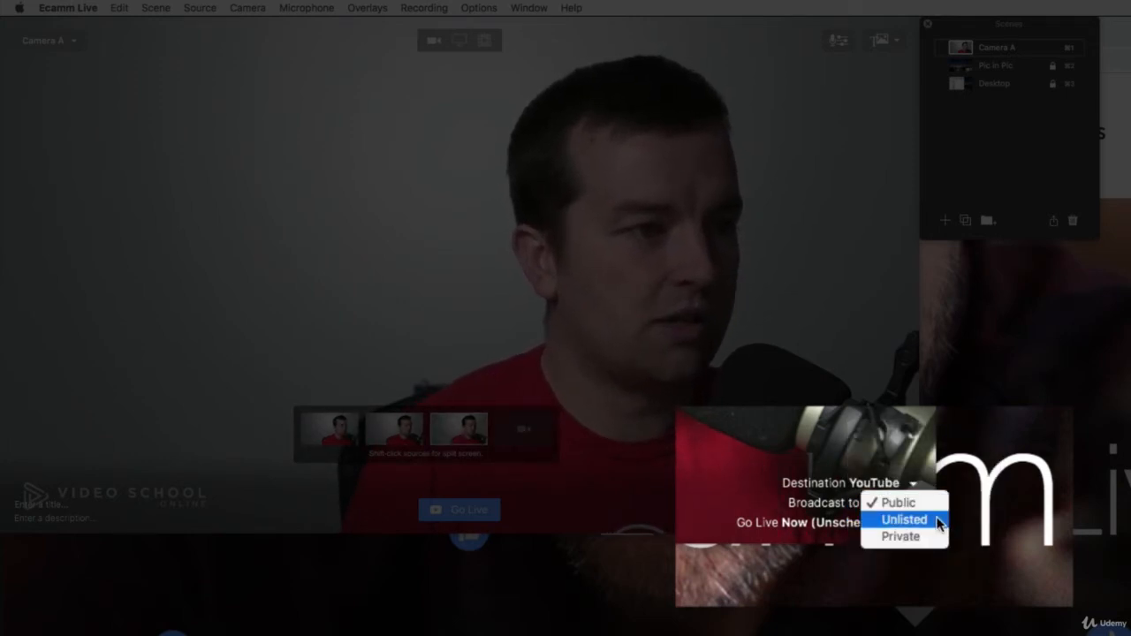
pyautogui.click(932, 519)
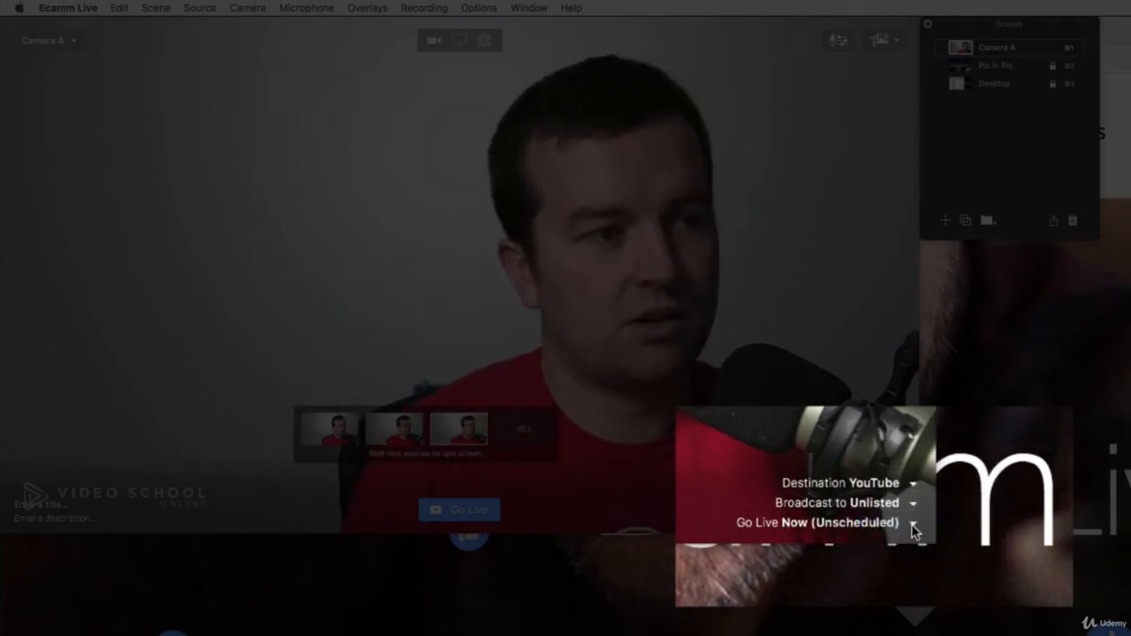
pyautogui.click(915, 525)
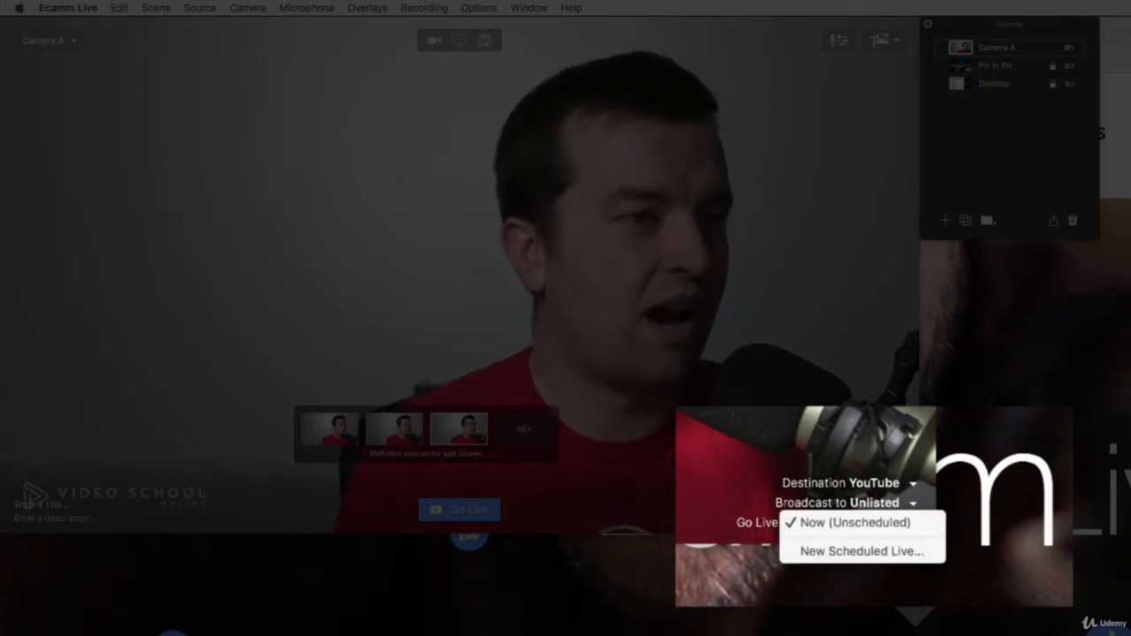
pyautogui.click(795, 466)
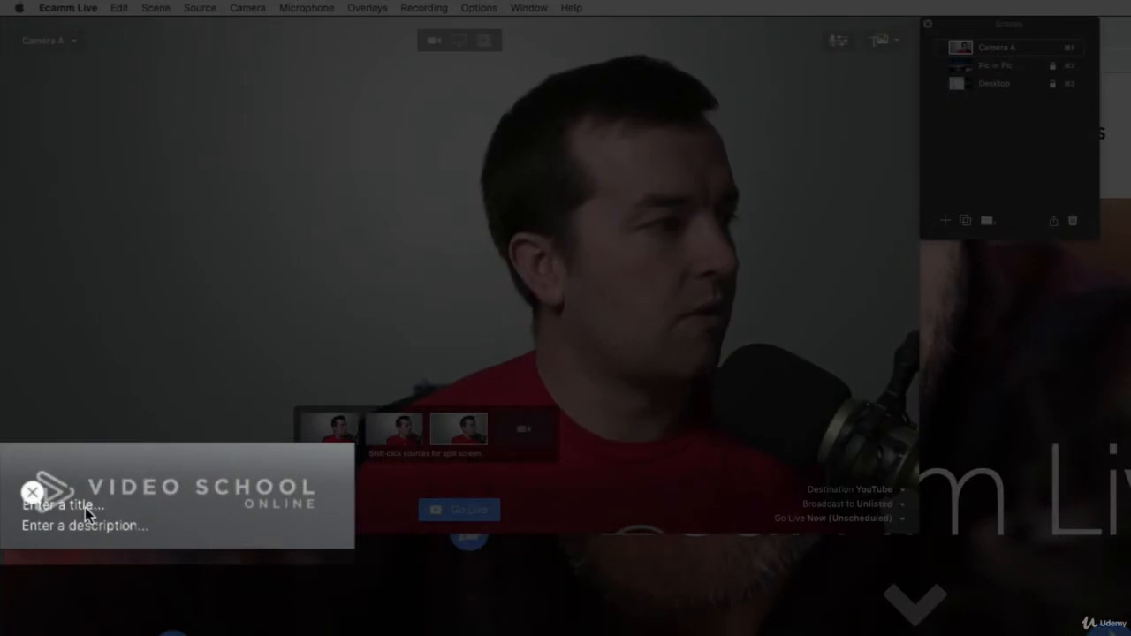
# Enter "Testing Ecamm Live" as the broadcast title and "Here is a description" as its description.
pyautogui.click(85, 507)
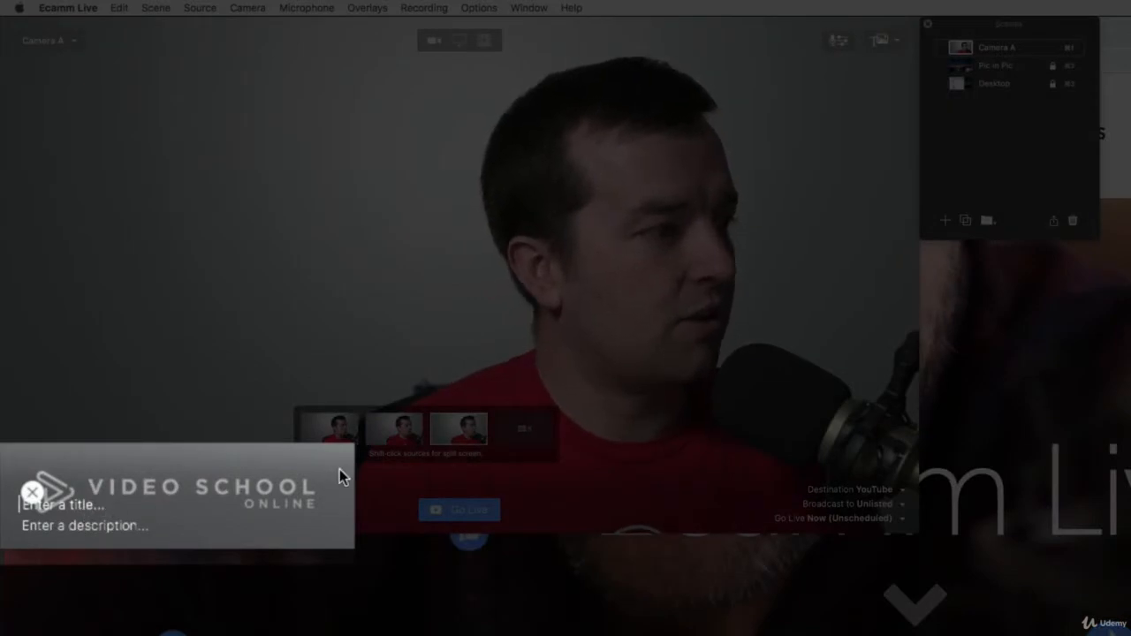
pyautogui.write('Testing Ecamm Live ')
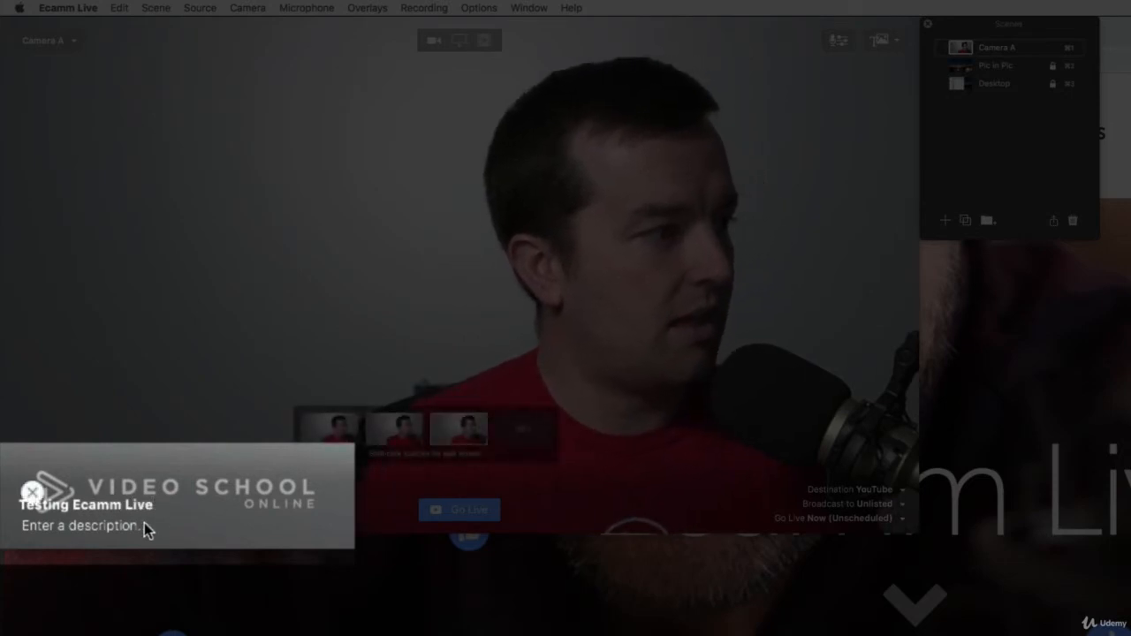
pyautogui.write('Here is a description')
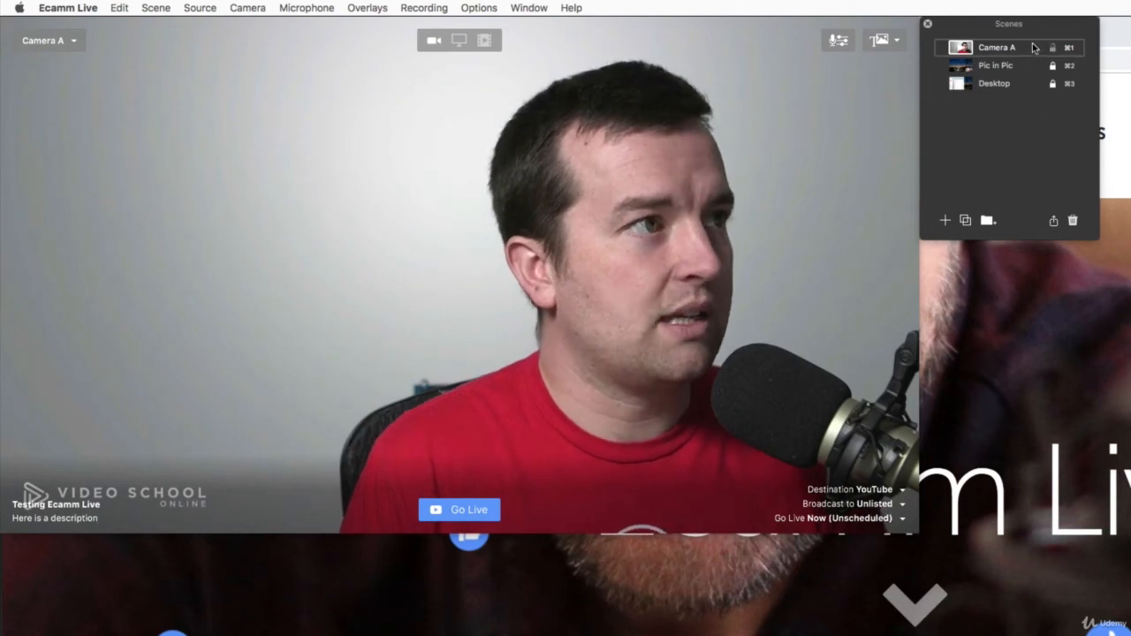
# Add a new scene to the scene list and set its source to screen sharing.
pyautogui.click(528, 8)
pyautogui.moveTo(500, 7)
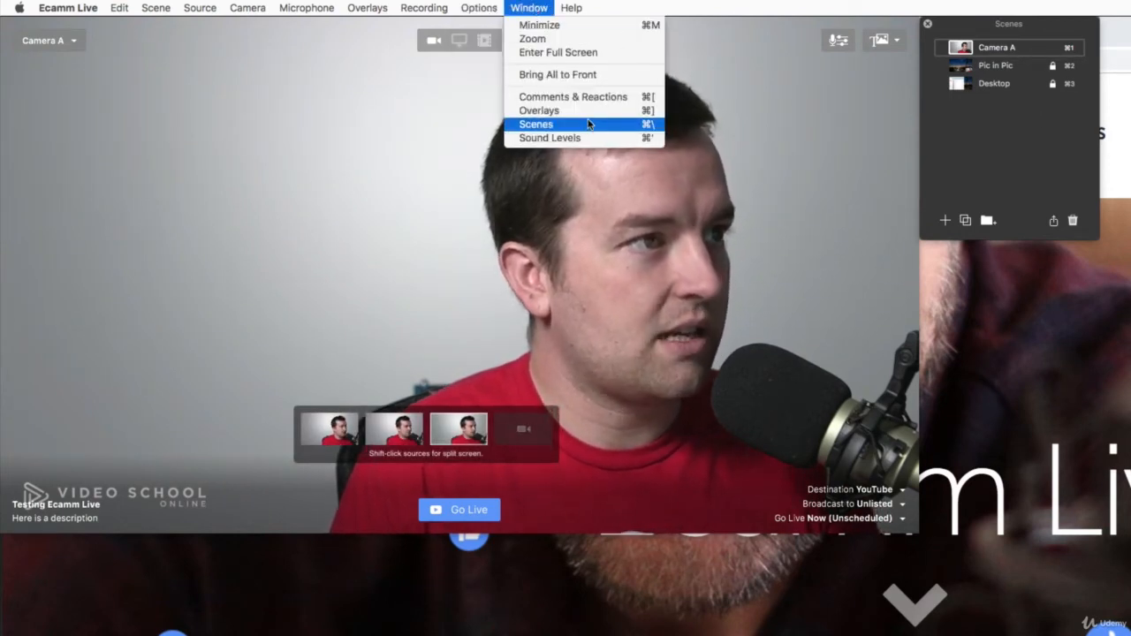
pyautogui.click(589, 124)
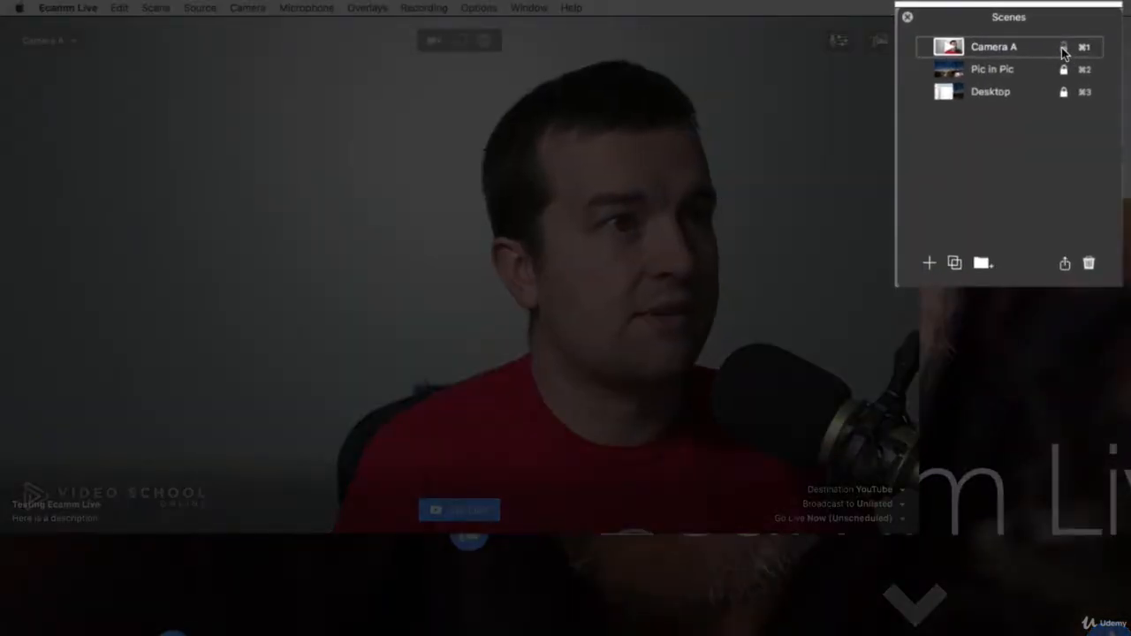
pyautogui.click(930, 263)
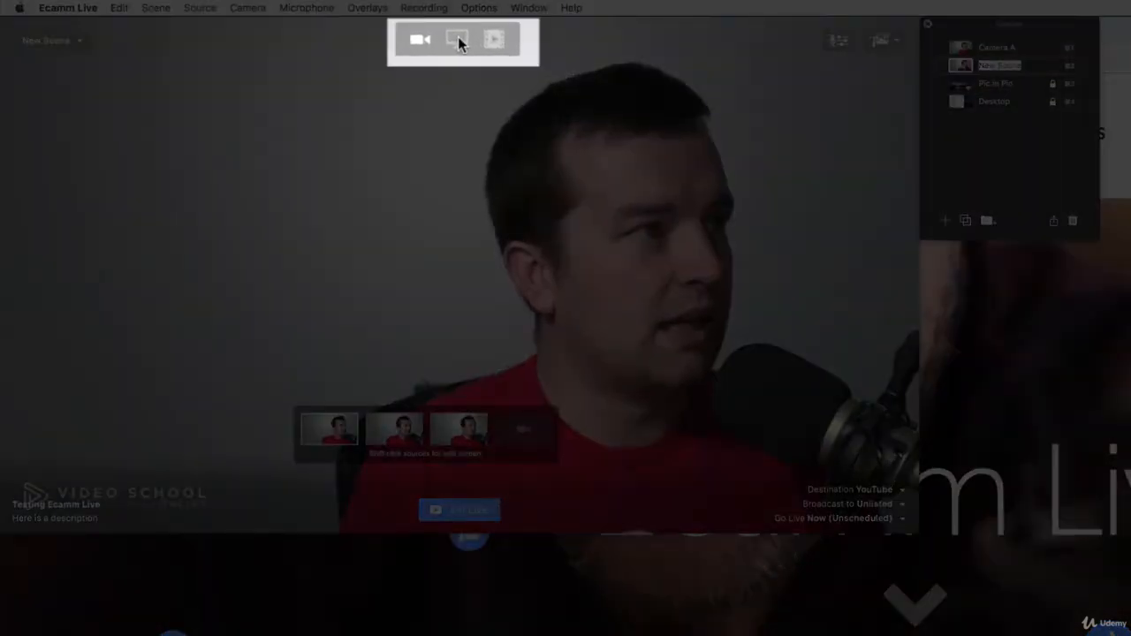
pyautogui.click(459, 39)
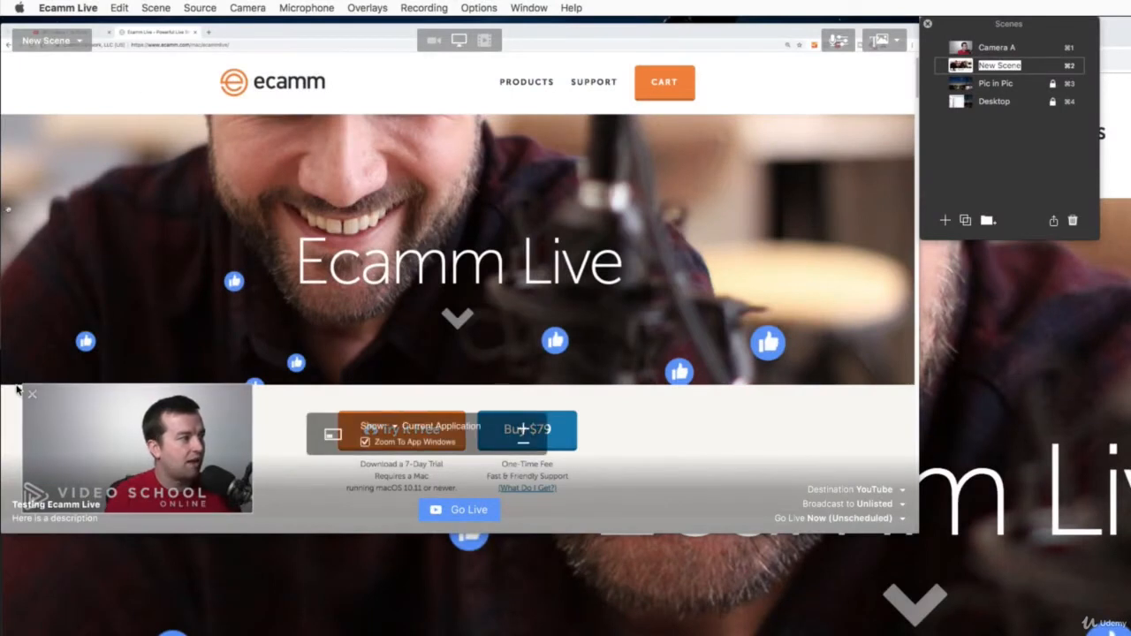
# Enlarge the camera picture-in-picture in the new scene and place it in the lower-right corner of the frame.
pyautogui.moveTo(41, 394); pyautogui.dragTo(540, 264)
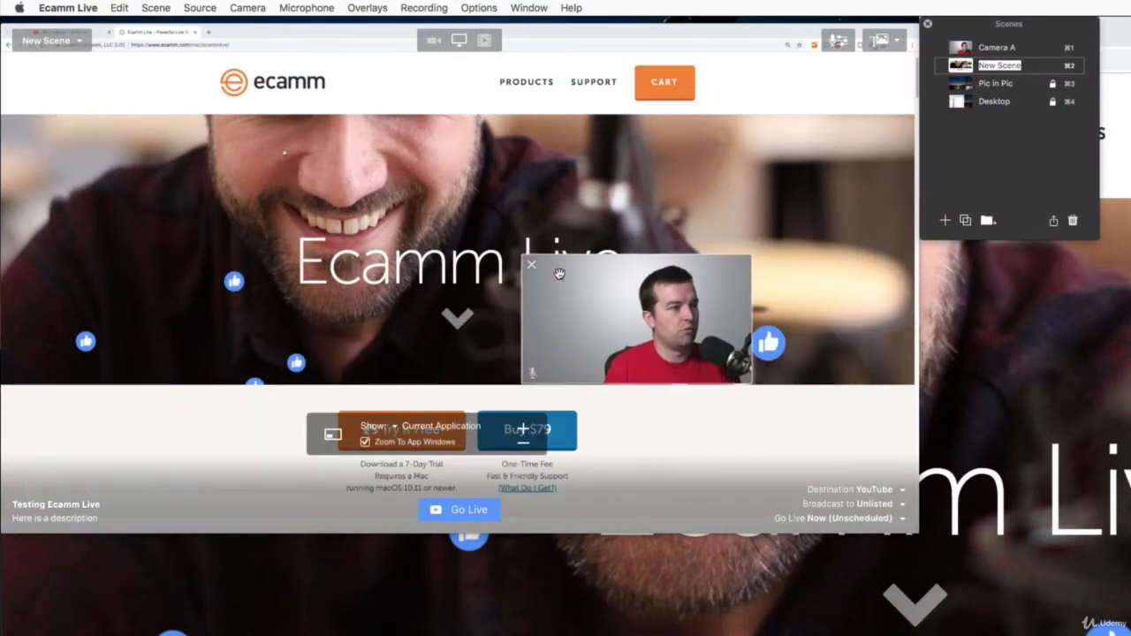
pyautogui.moveTo(842, 450); pyautogui.dragTo(921, 491)
pyautogui.moveTo(809, 389); pyautogui.dragTo(808, 447)
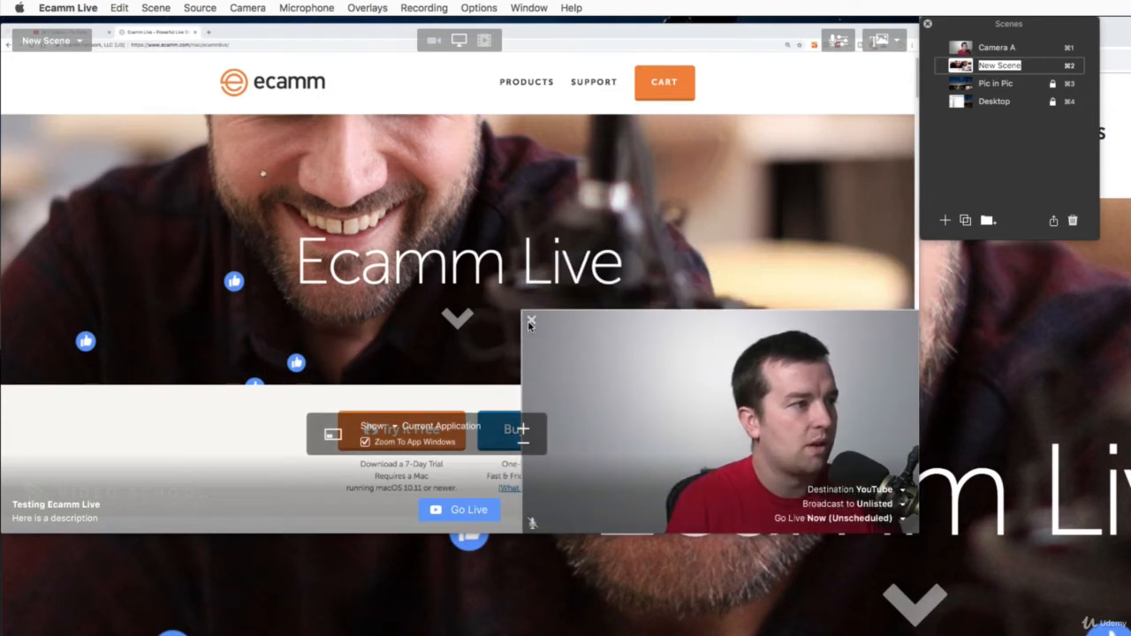
# Try removing the camera picture-in-picture from the new scene and bring it back over the shared screen.
pyautogui.click(530, 319)
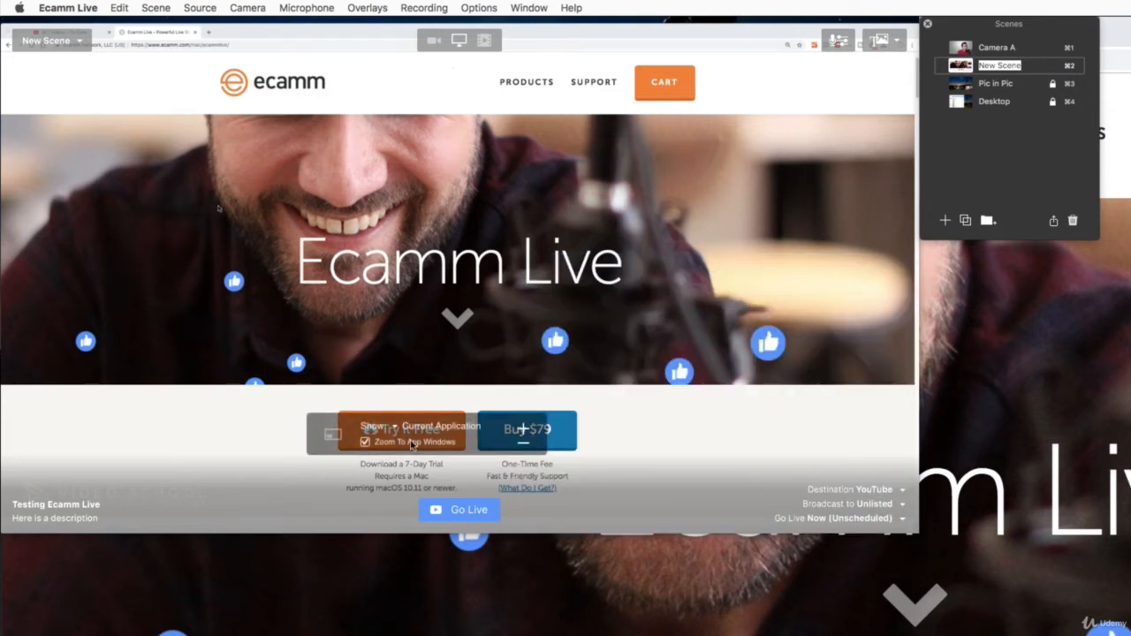
pyautogui.click(434, 39)
pyautogui.click(456, 41)
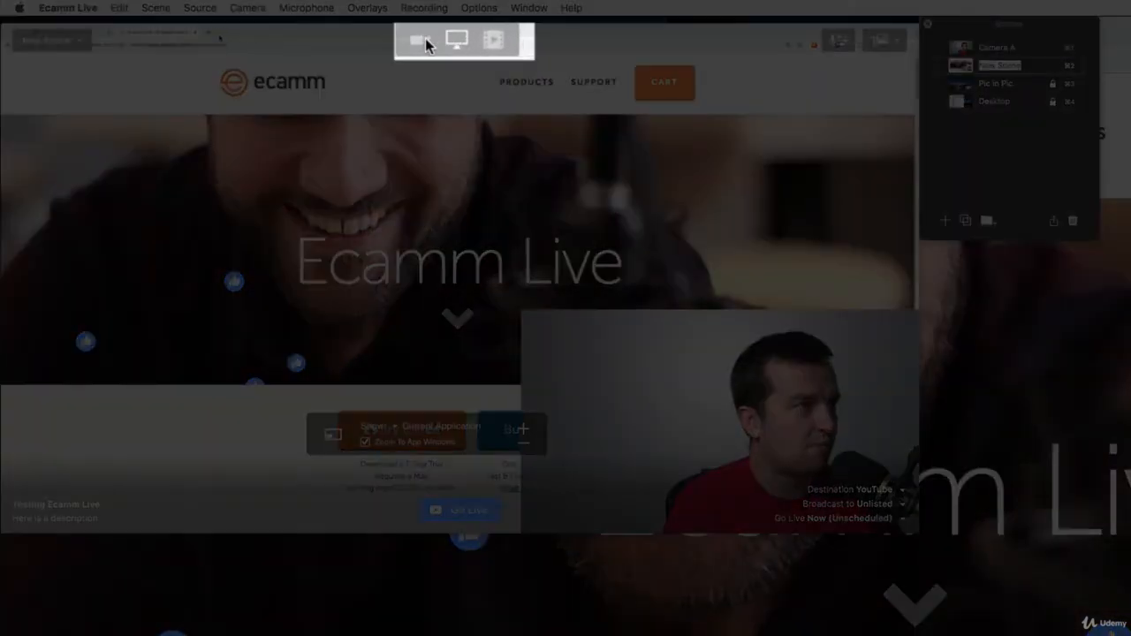
# Try the camera, screen-share and video-file sources in the new scene, returning to the screen share without choosing a video.
pyautogui.click(425, 38)
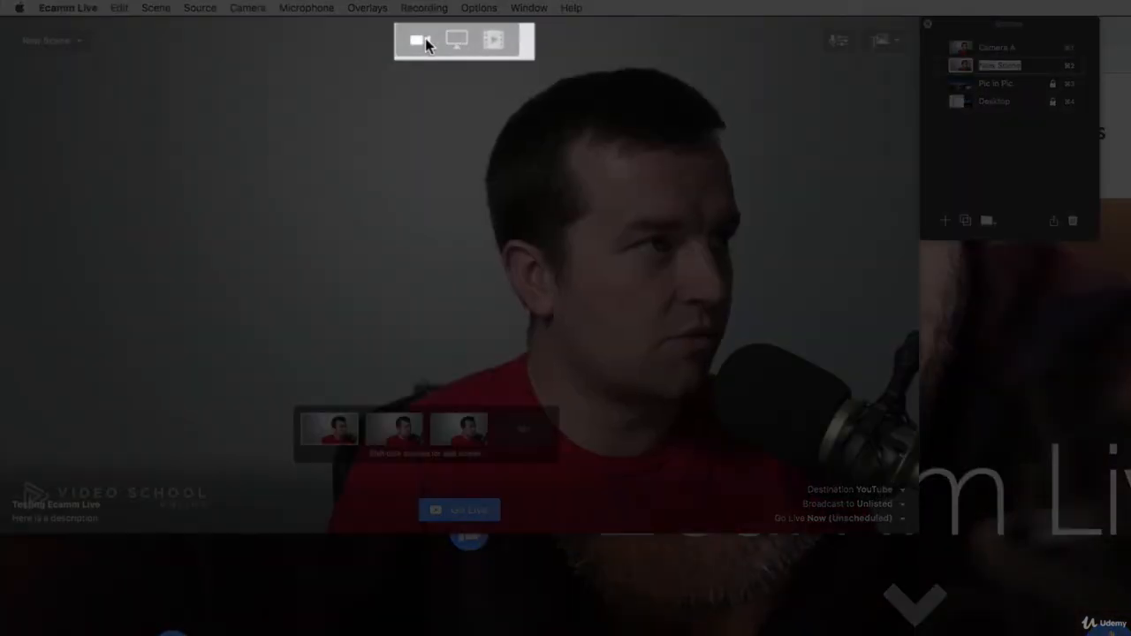
pyautogui.click(464, 38)
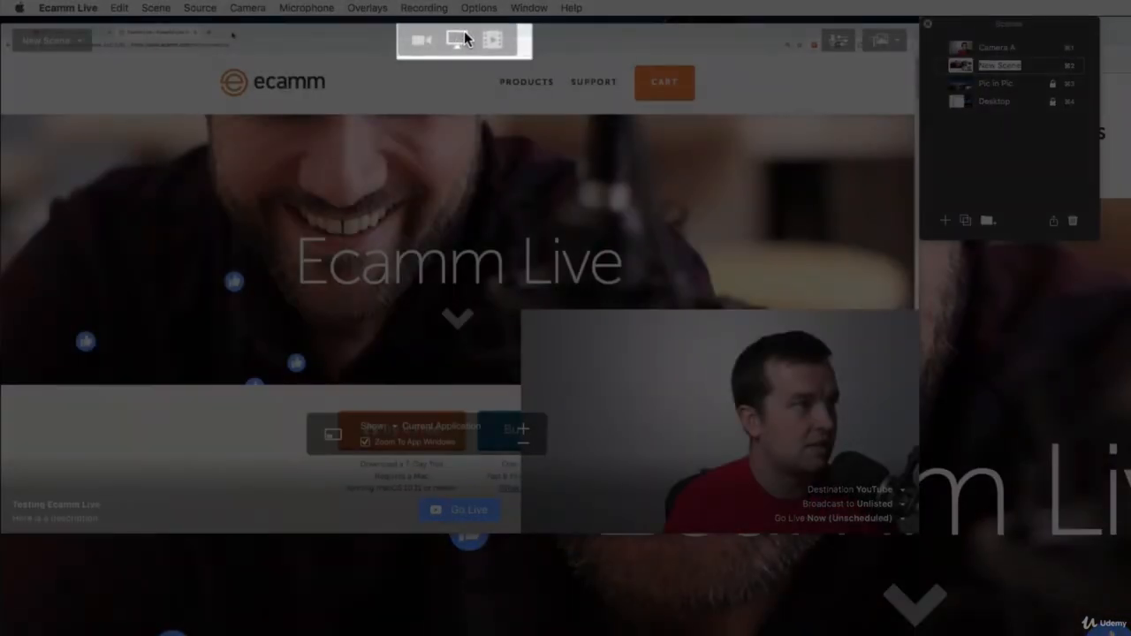
pyautogui.click(488, 38)
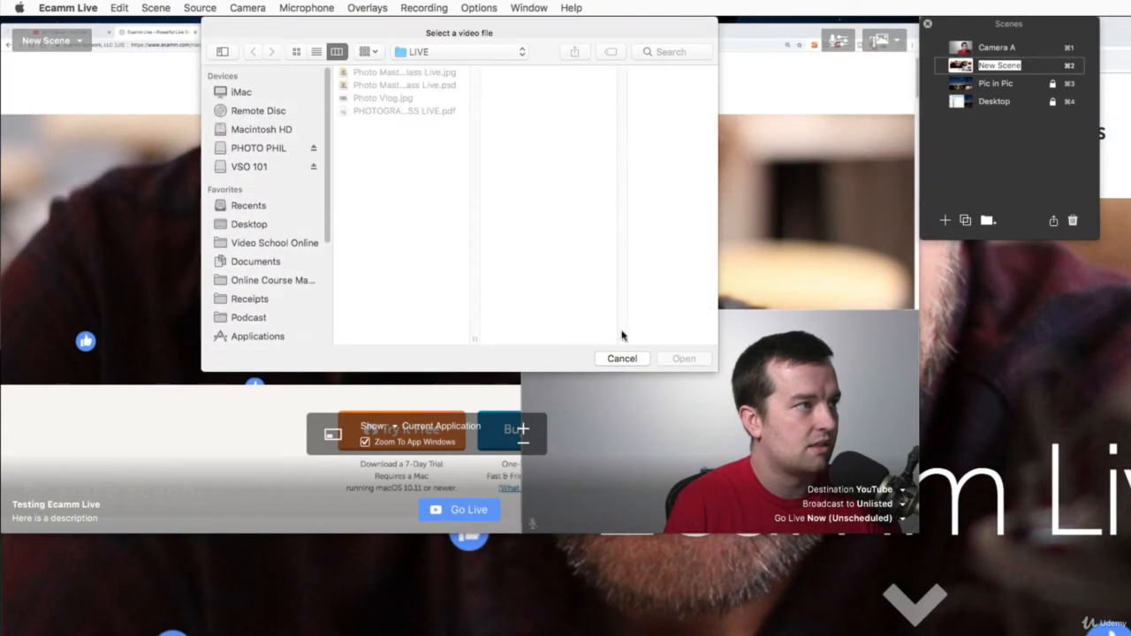
pyautogui.click(621, 357)
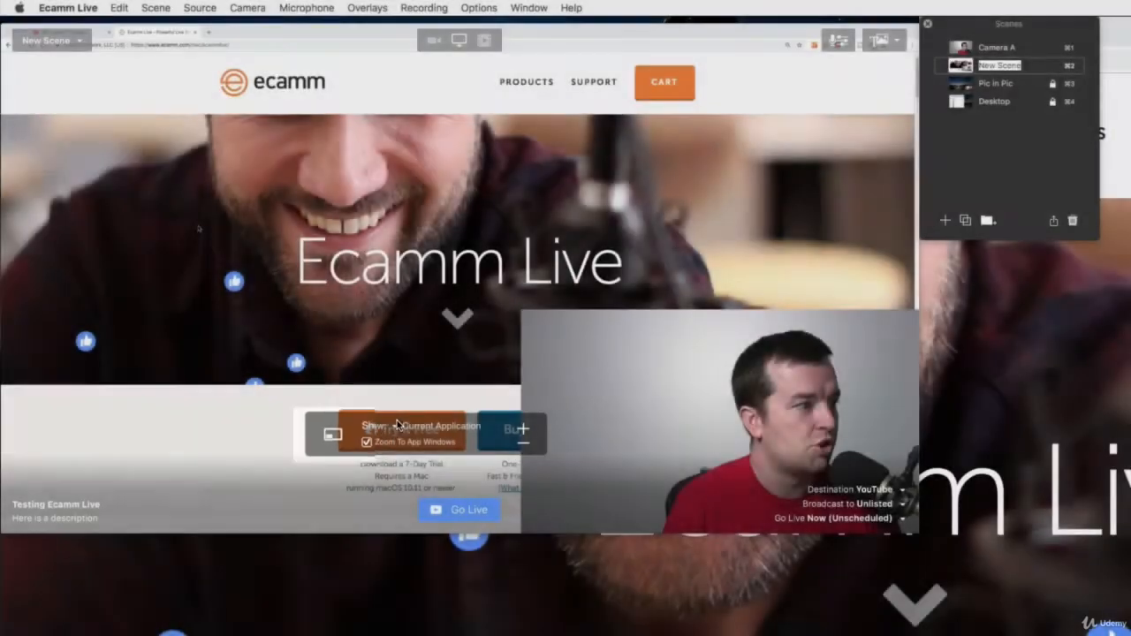
# Set the new scene to show ScreenFlow and fit a smaller camera picture-in-picture into the frame's lower-right corner.
pyautogui.click(397, 420)
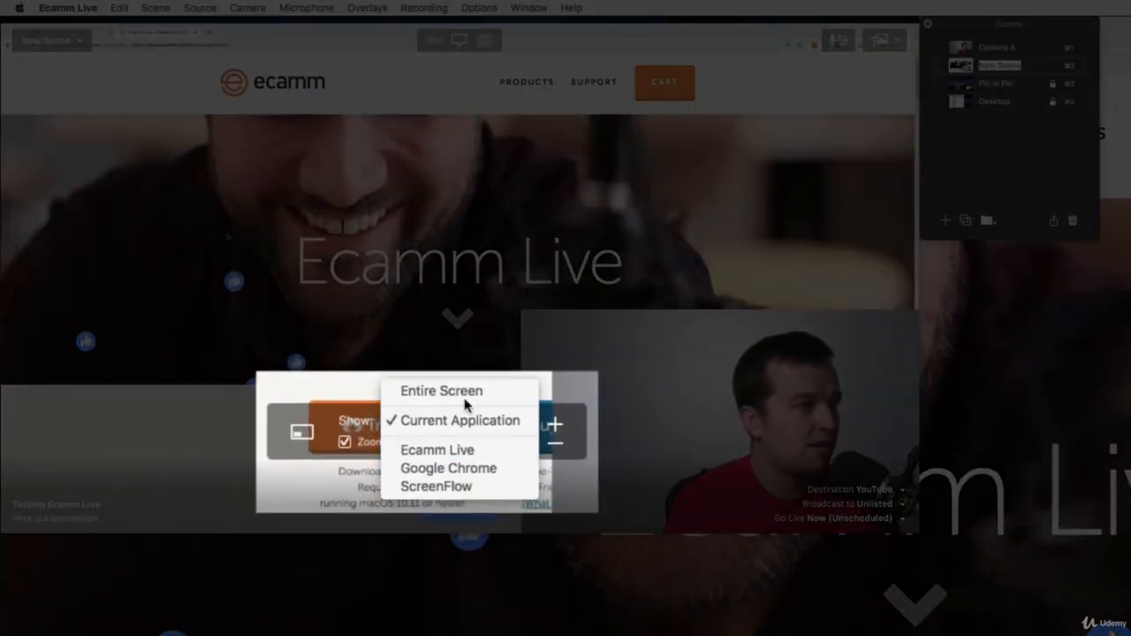
pyautogui.click(464, 486)
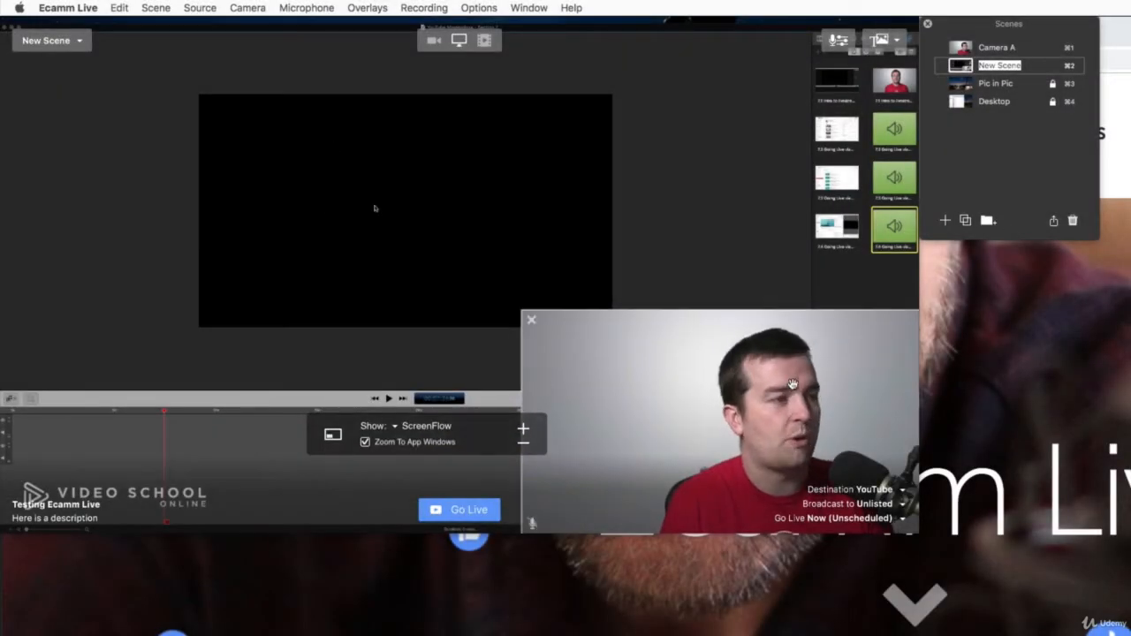
pyautogui.moveTo(792, 384); pyautogui.dragTo(705, 306)
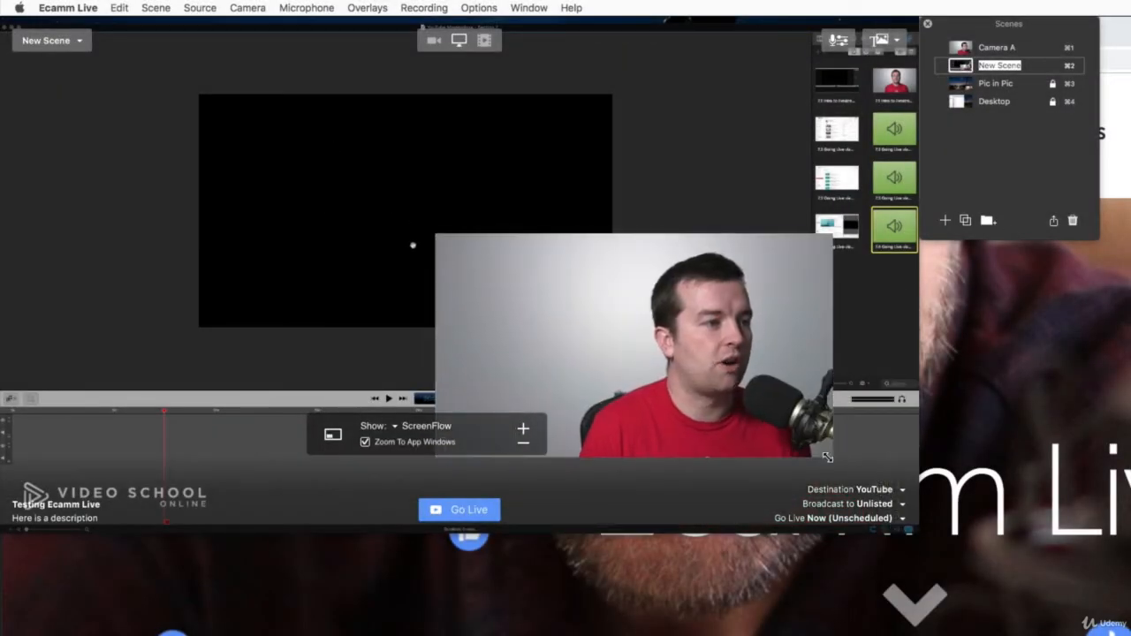
pyautogui.moveTo(830, 458); pyautogui.dragTo(892, 525)
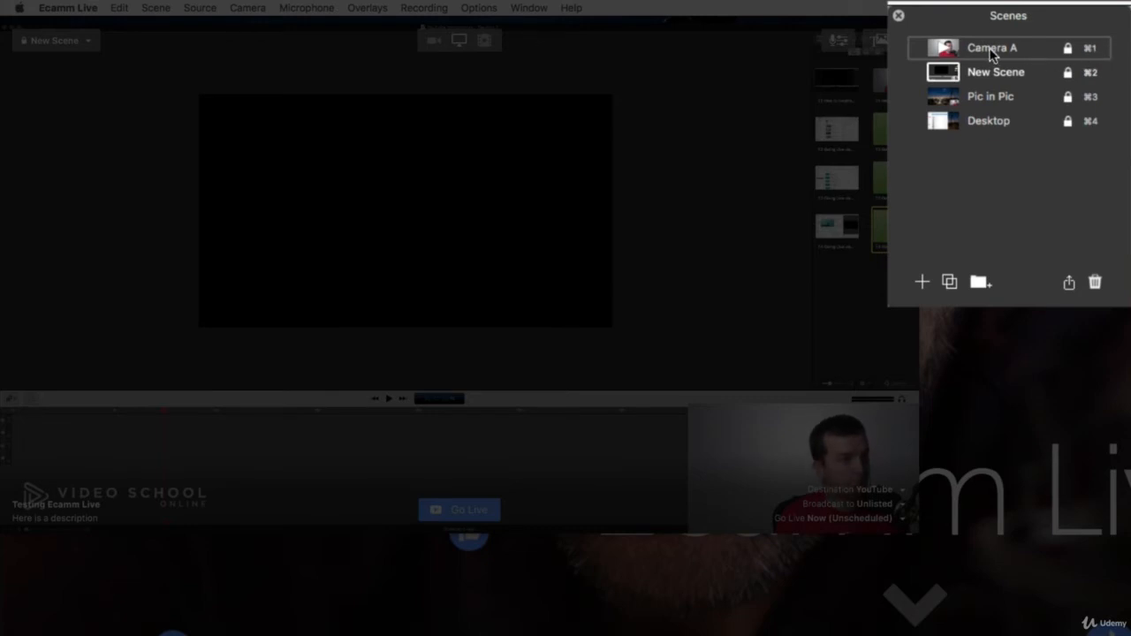
# Preview the saved scenes by switching from Camera A to New Scene and on to Pic in Pic.
pyautogui.press('BackSpace')
pyautogui.press('BackSpace')
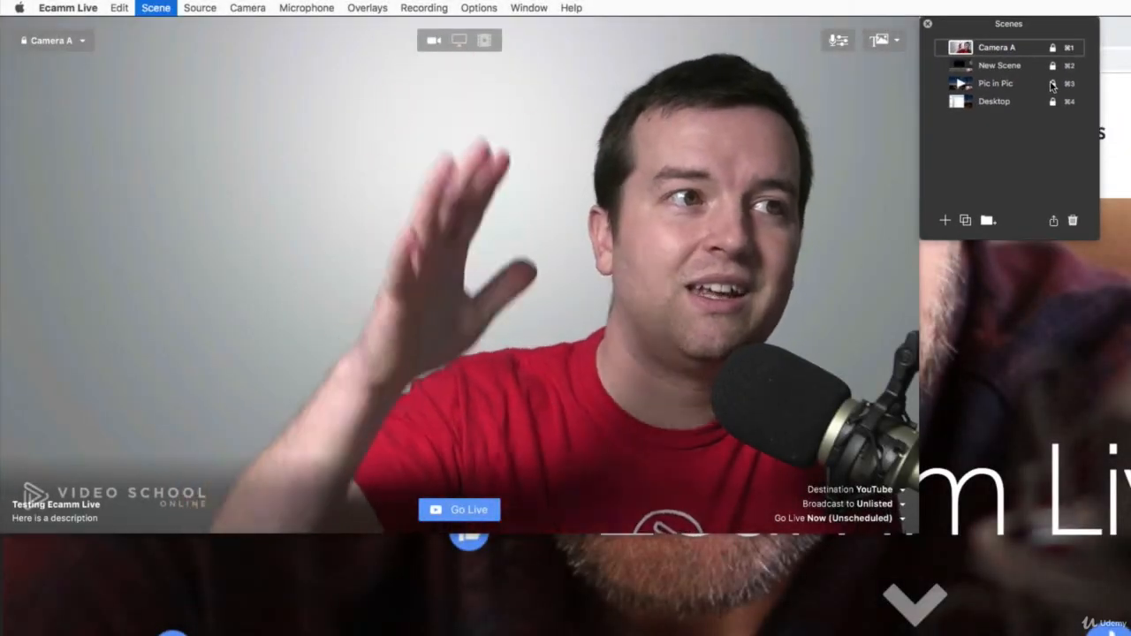
pyautogui.press('super+2')
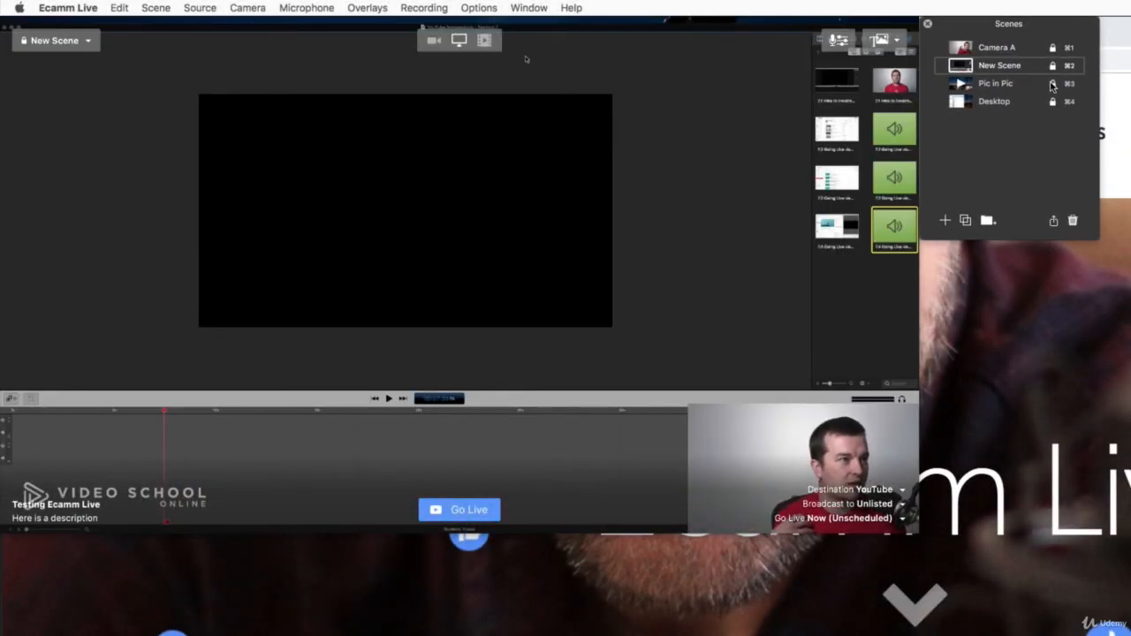
pyautogui.press('super+3')
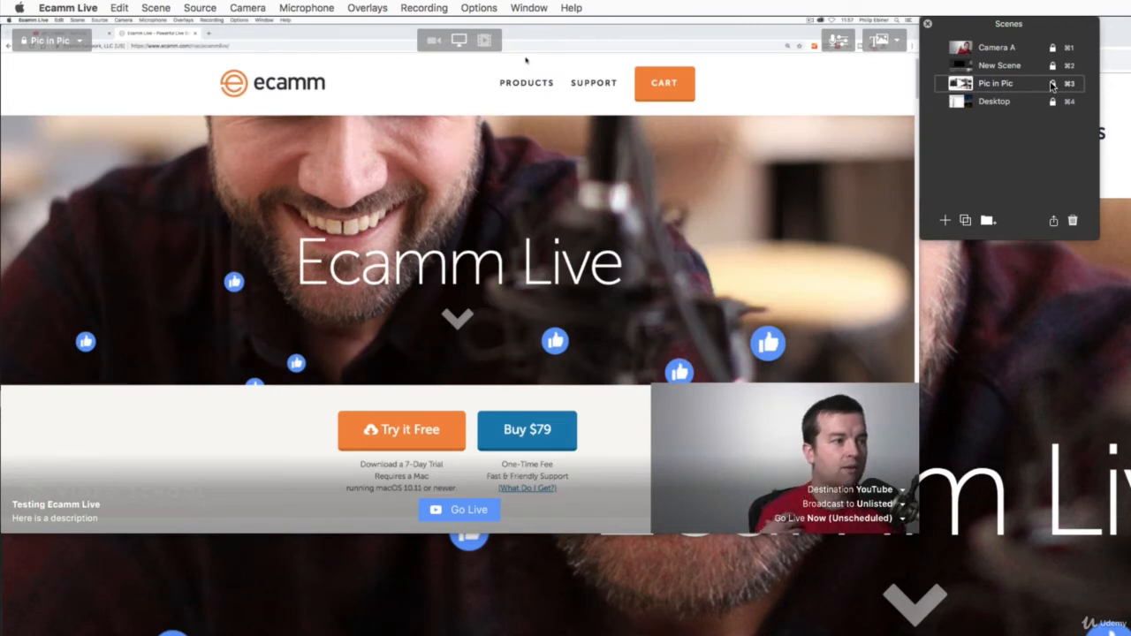
# Preview the Desktop scene, then return to Camera A and start the unlisted YouTube broadcast.
pyautogui.press('super+4')
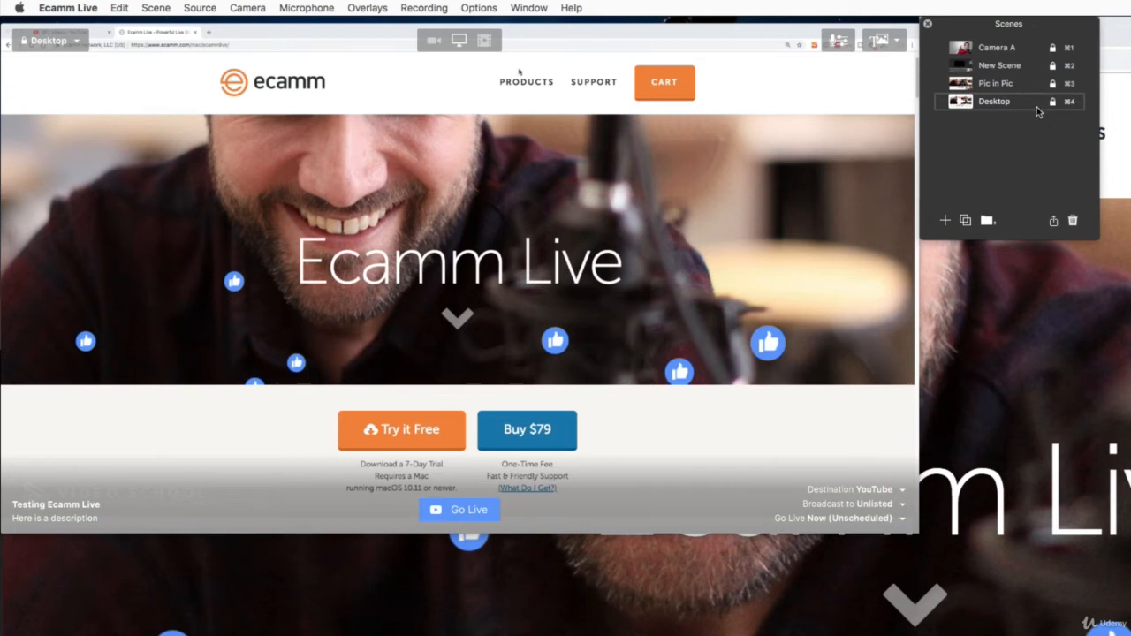
pyautogui.press('super+1')
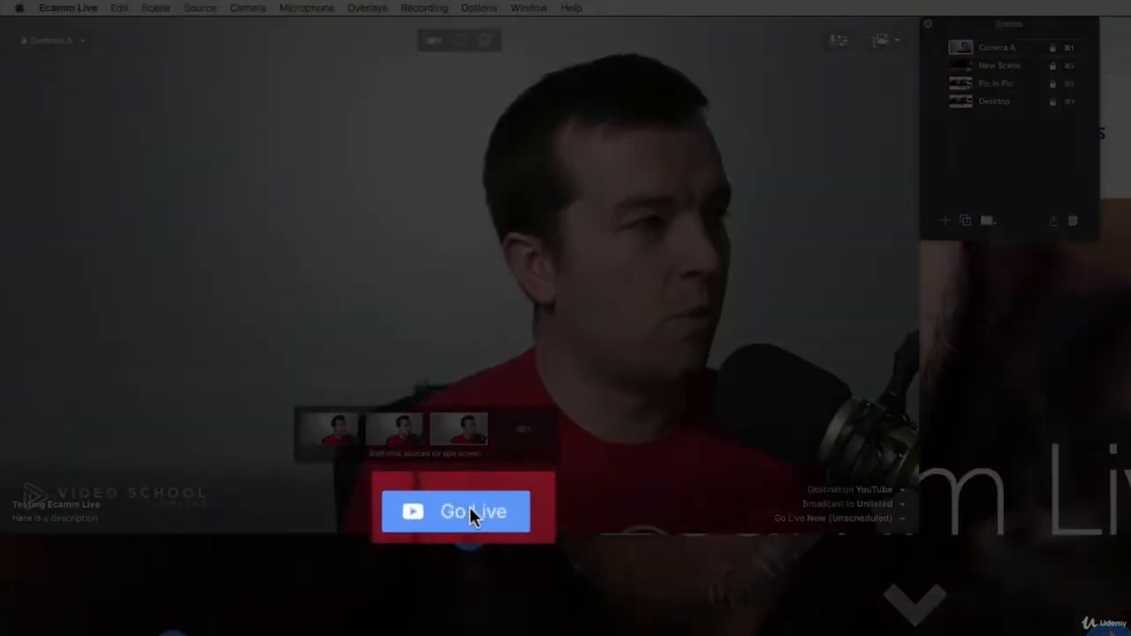
pyautogui.click(485, 511)
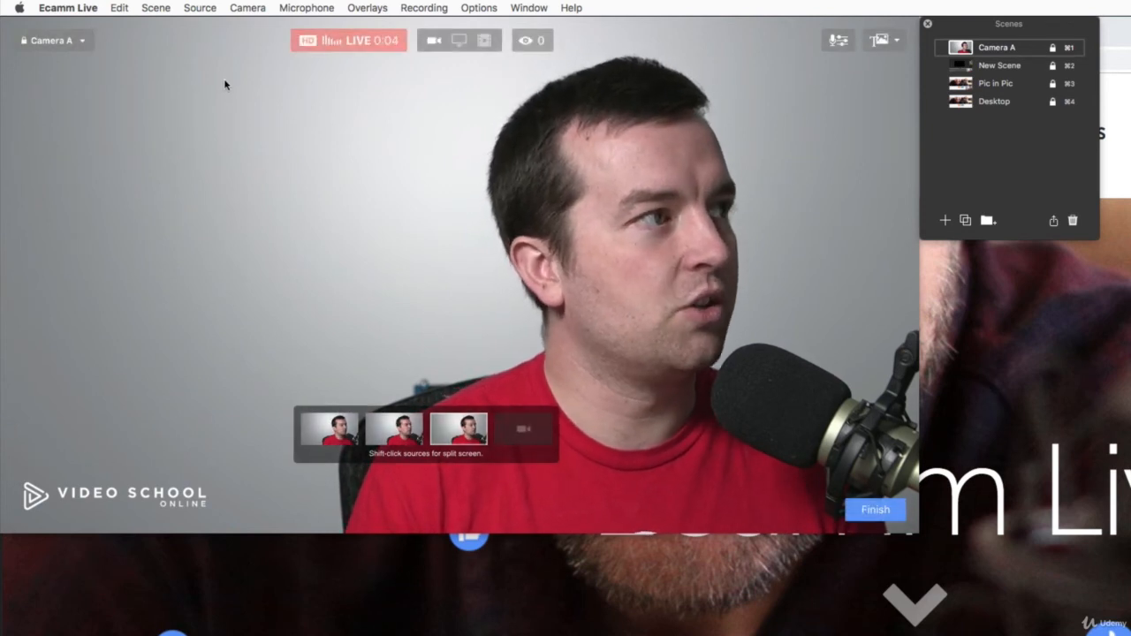
# Open the broadcast's YouTube watch page in Chrome and check the live stream there.
pyautogui.click(529, 41)
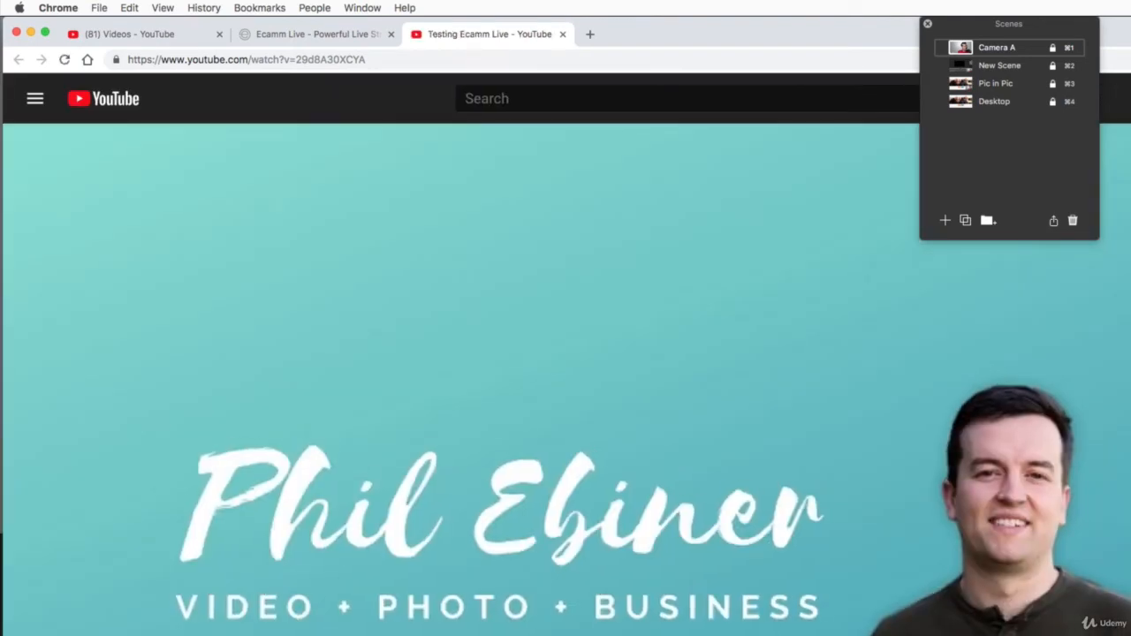
pyautogui.press('super+Tab')
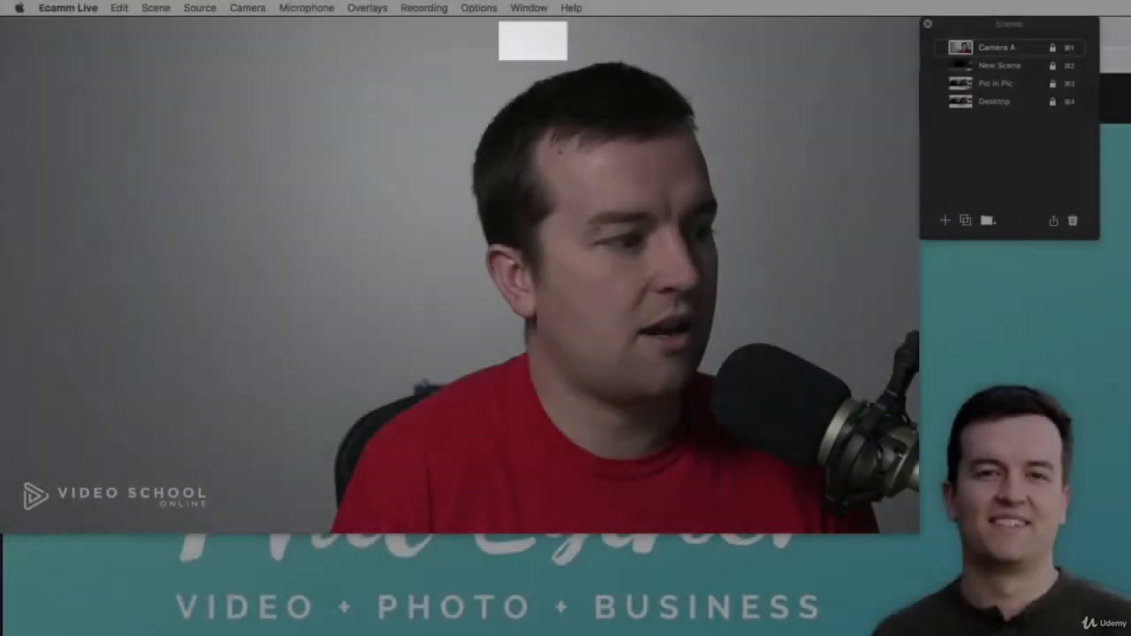
pyautogui.click(645, 451)
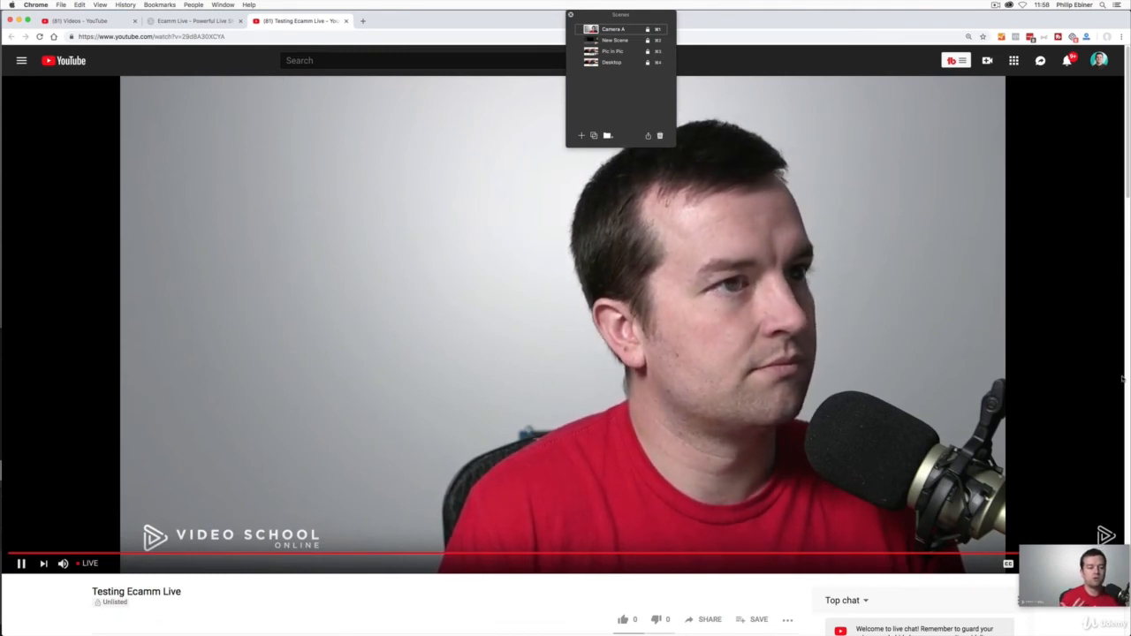
# Switch to Ecamm Live, show the Comments & Reactions window and place it directly below the Scenes window.
pyautogui.press('super+Tab')
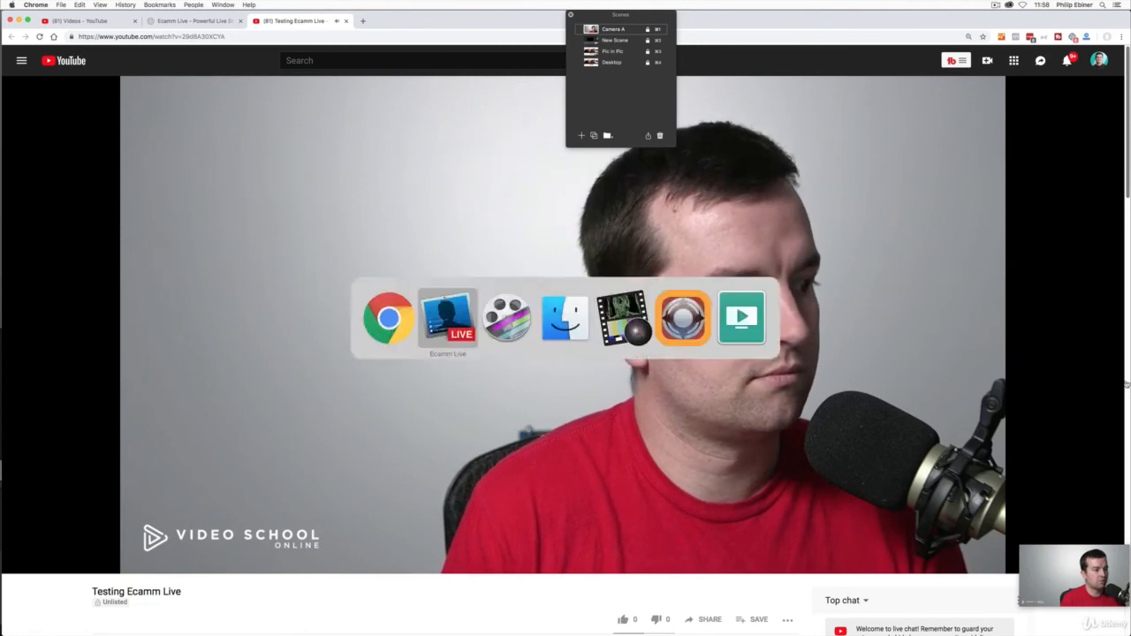
pyautogui.click(326, 5)
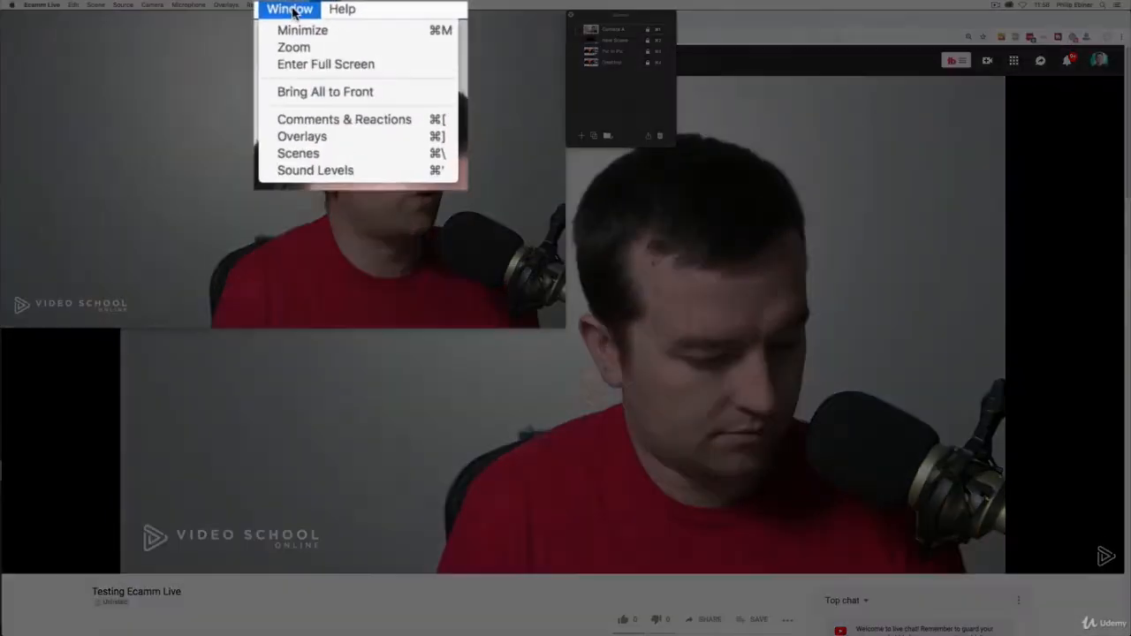
pyautogui.click(328, 130)
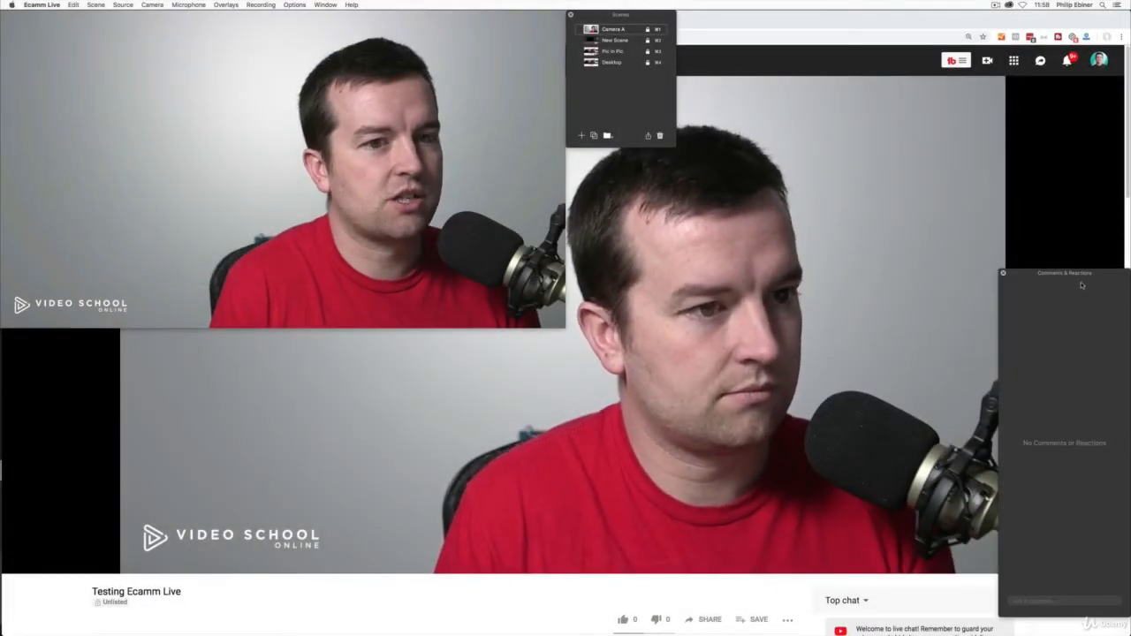
pyautogui.moveTo(1077, 273); pyautogui.dragTo(643, 152)
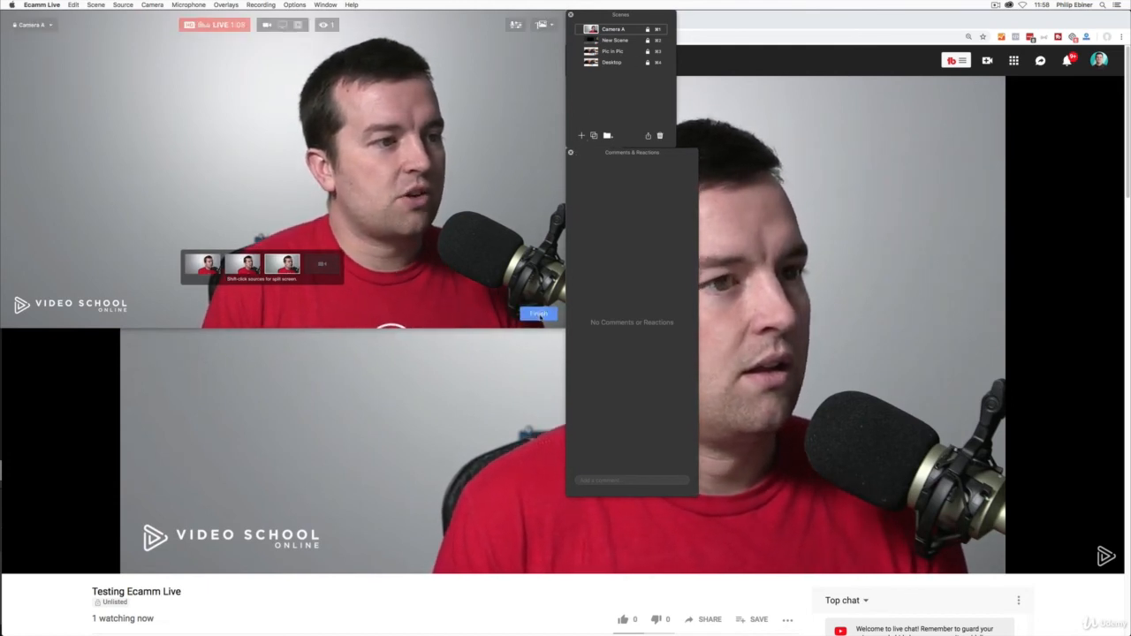
# Finish the live stream and confirm ending the broadcast.
pyautogui.click(539, 313)
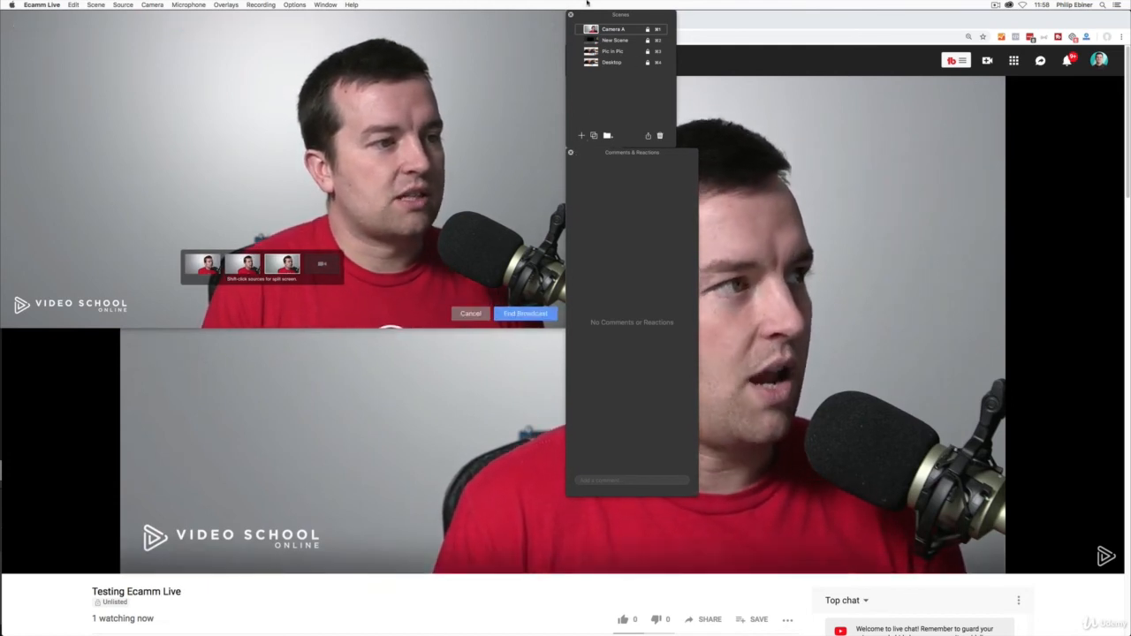
pyautogui.click(533, 314)
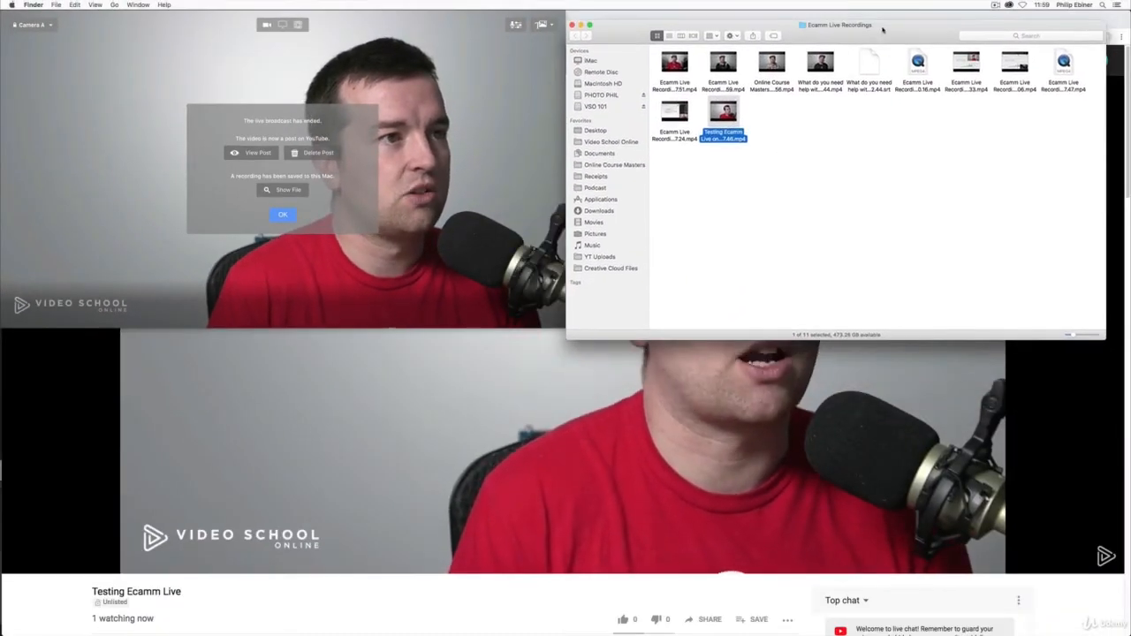
# Preview the saved Testing Ecamm Live recording in the Ecamm Live Recordings folder in Finder, then close the preview.
pyautogui.moveTo(882, 30); pyautogui.dragTo(881, 21)
pyautogui.press('space')
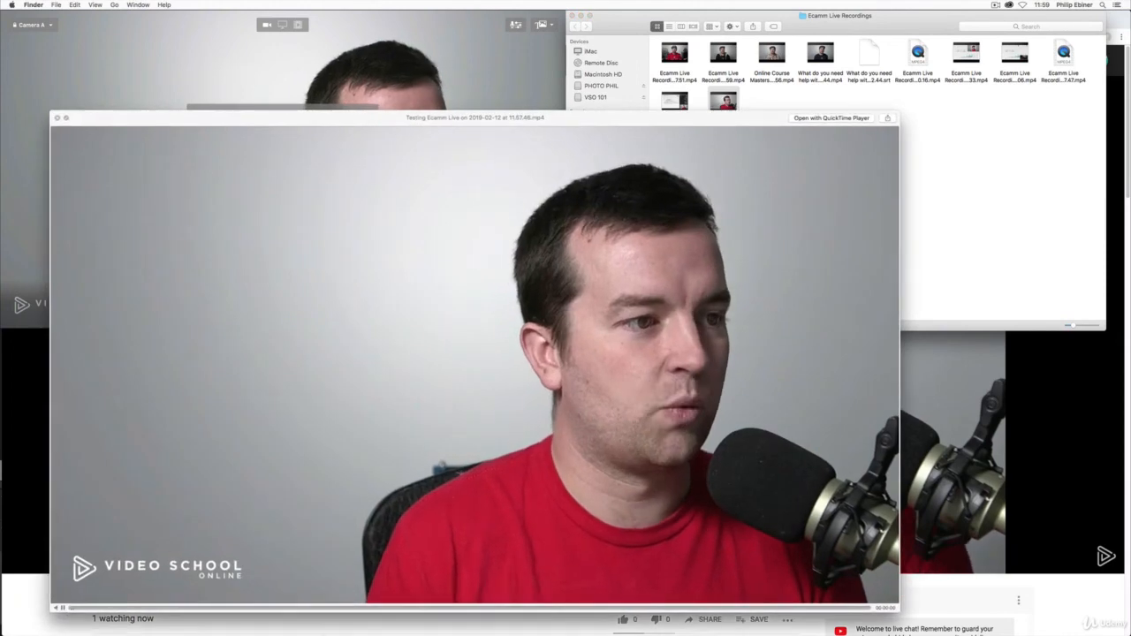
pyautogui.press('space')
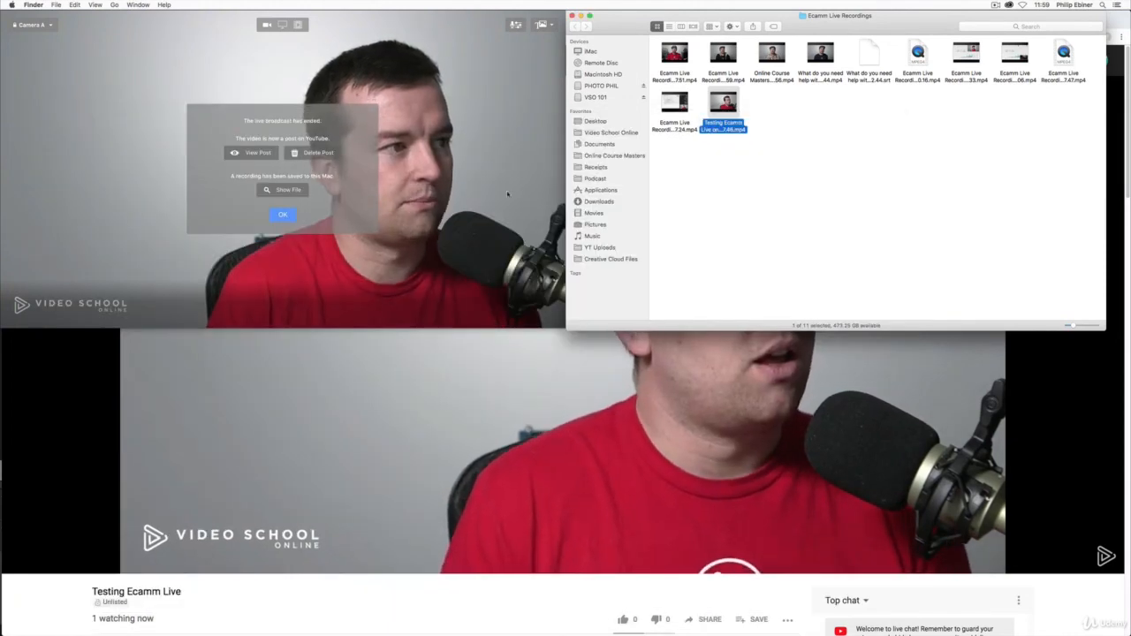